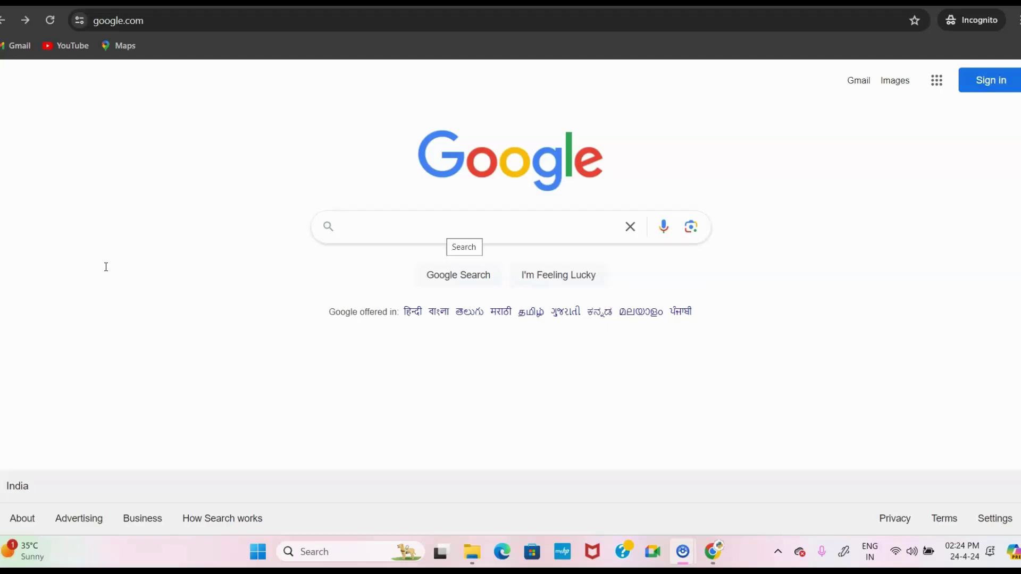
- Search Google for 'anaconda' and open the Anaconda Distribution sublink
key("BackSpace")
type("a")
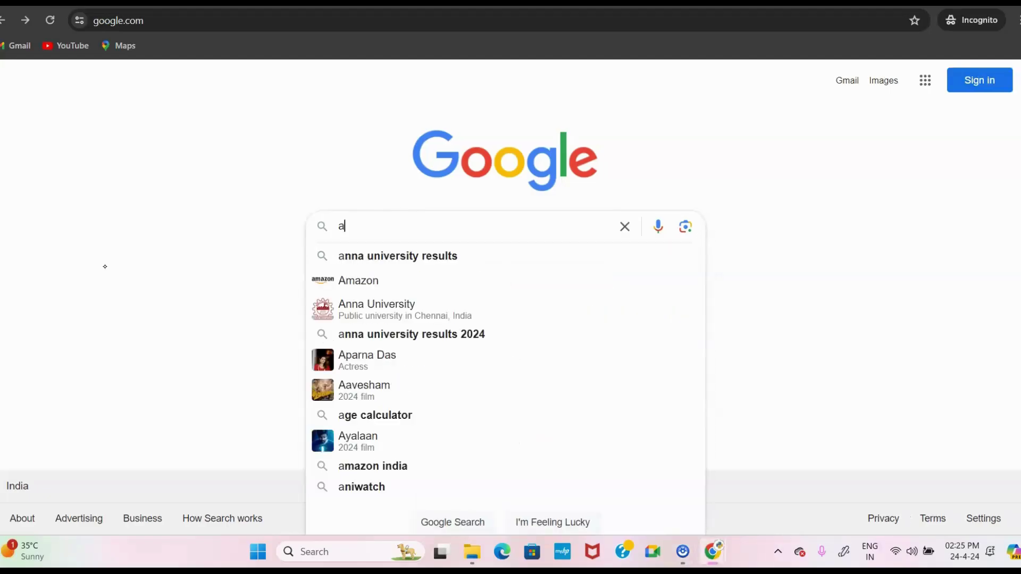
type("naconda")
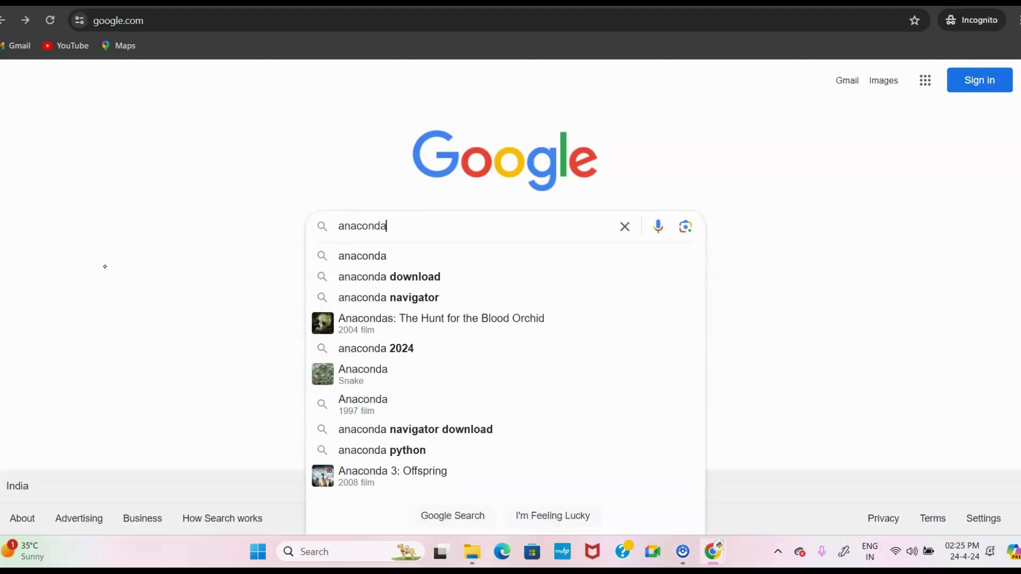
key("Return")
scroll(105, 266, "down", 1)
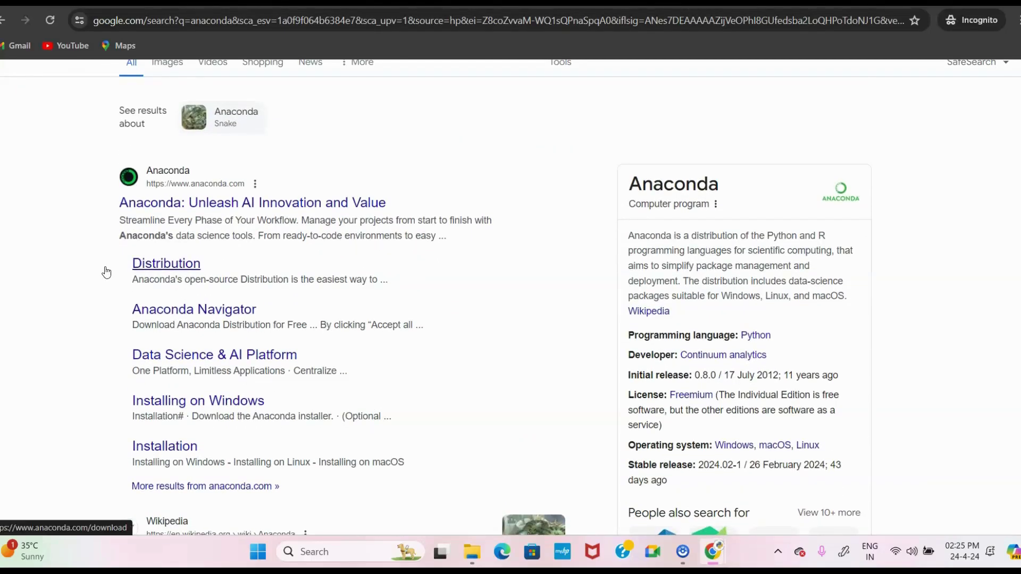
left_click(106, 271)
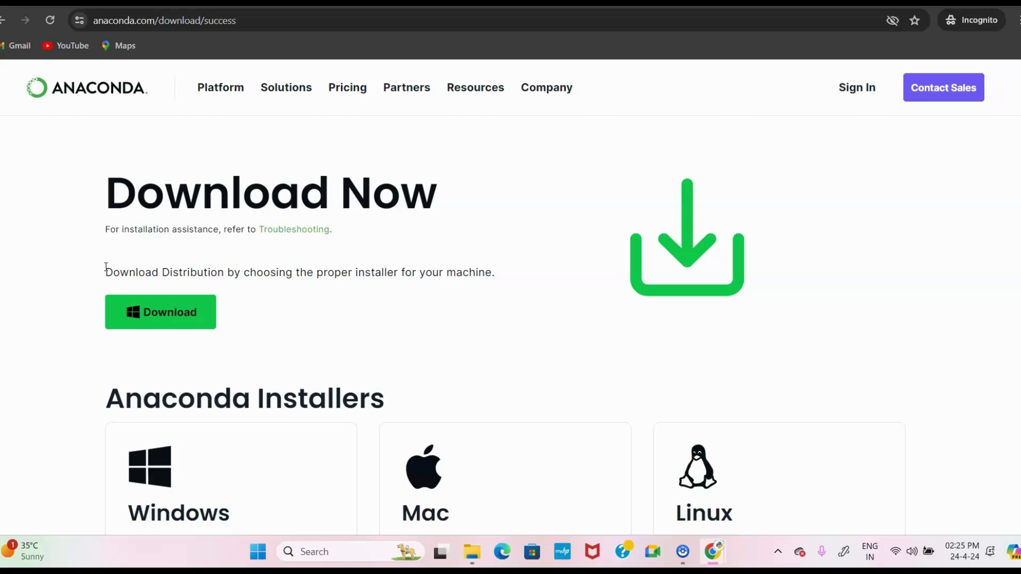
- Download the Windows 64-Bit Graphical Installer (904.4M) from the Anaconda Installers section
scroll(104, 267, "down", 4)
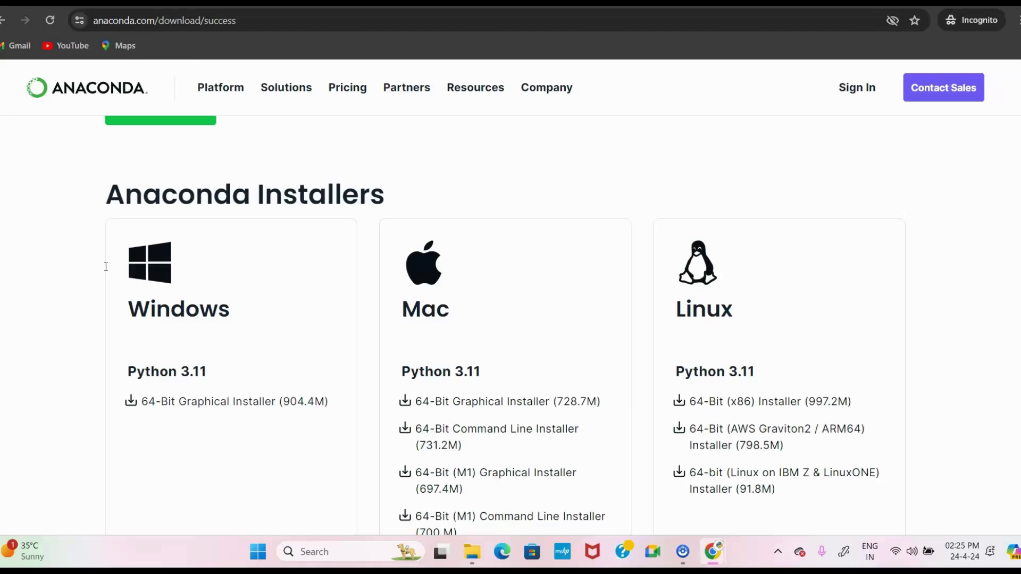
scroll(105, 266, "down", 1)
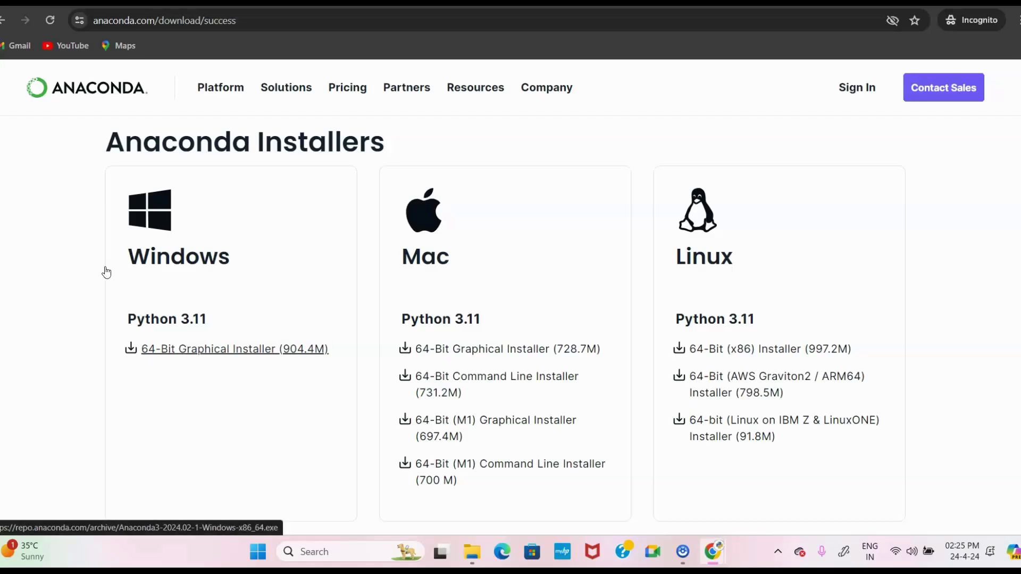
left_click(215, 354)
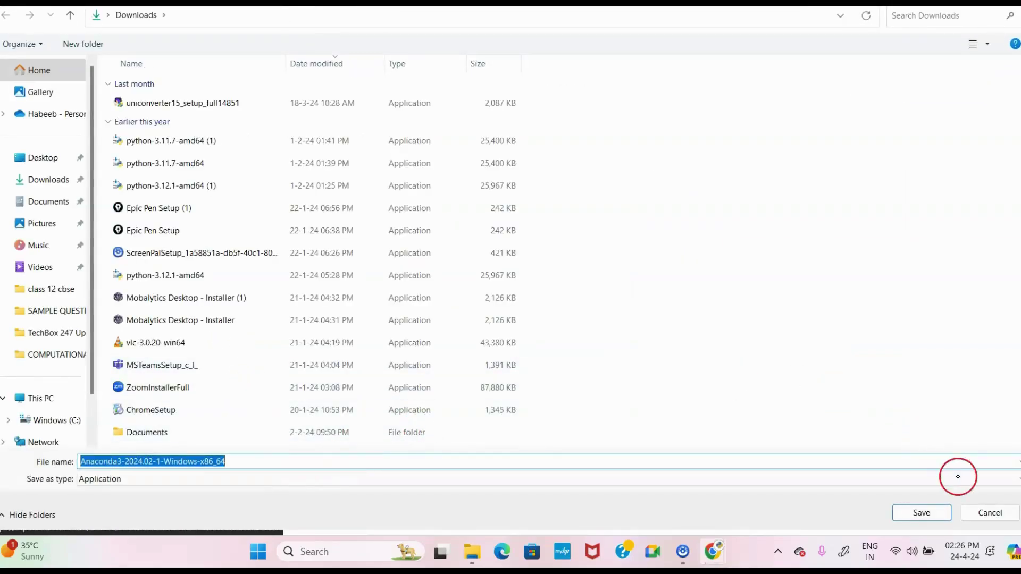
- Save Anaconda3-2024.02-1-Windows-x86_64 to Downloads and run it from Chrome's downloads list
left_click(919, 513)
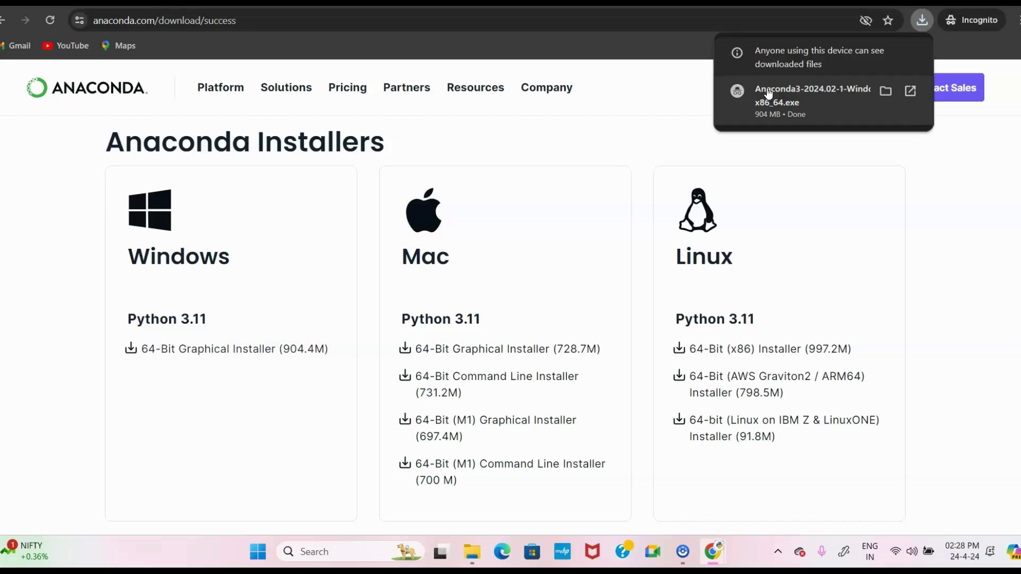
left_click(768, 92)
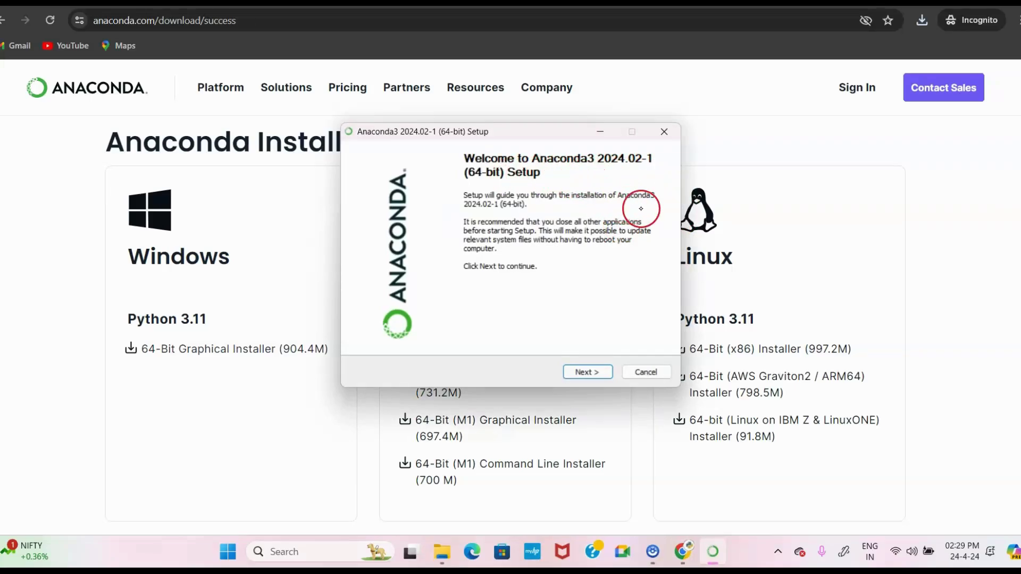
- Accept the licence, install for Just Me, and set the destination folder to anaconda3.x
left_click(583, 372)
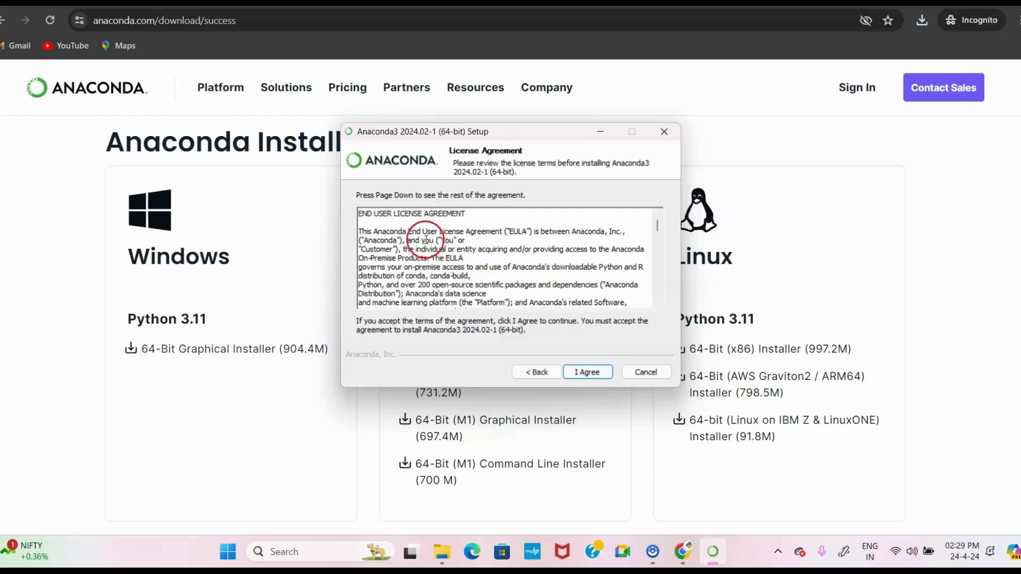
left_click(585, 373)
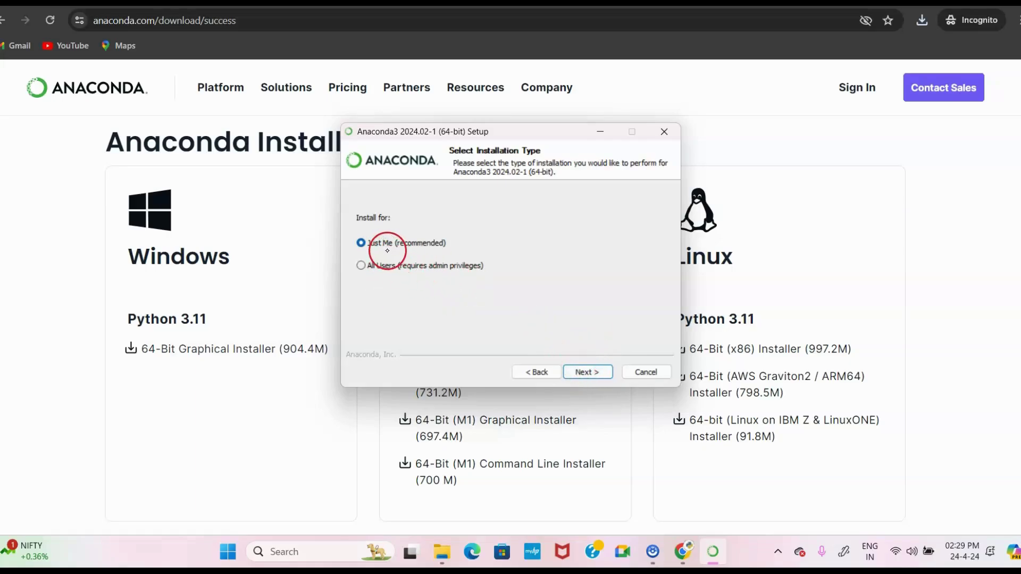
left_click(589, 371)
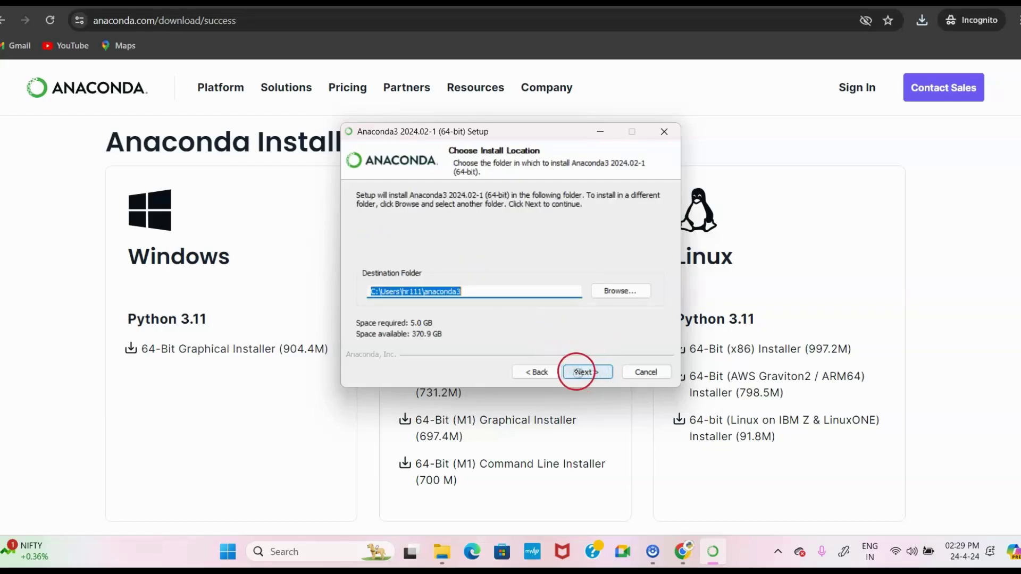
left_click(471, 291)
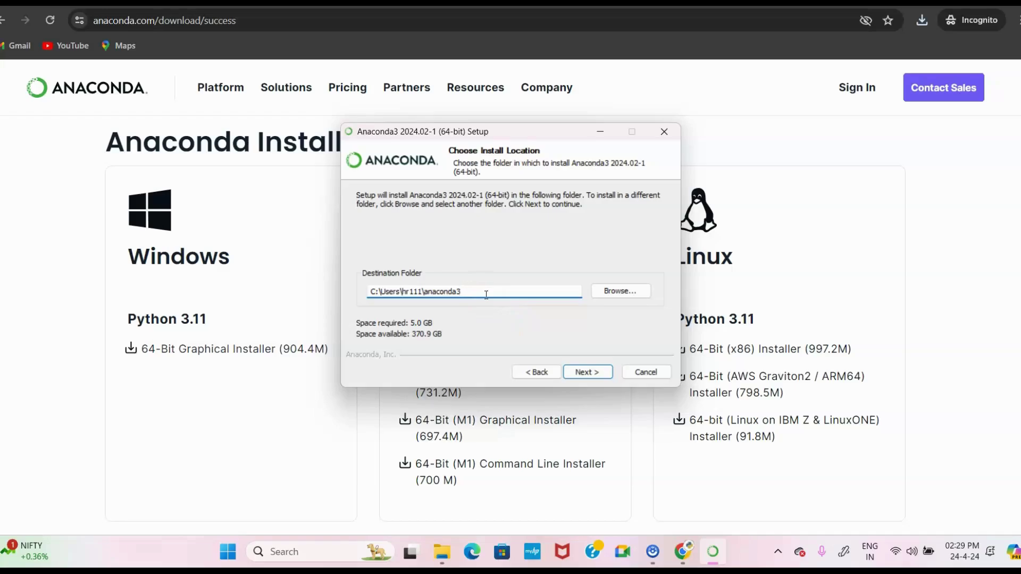
type(".x")
left_click(581, 372)
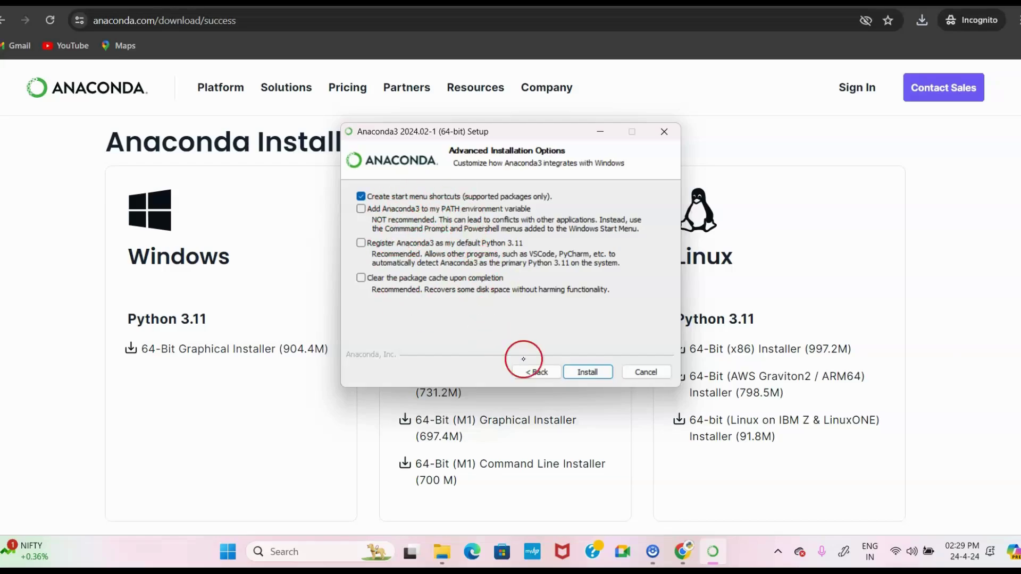
- Begin installing Anaconda3 with only 'Create start menu shortcuts' enabled
left_click(586, 375)
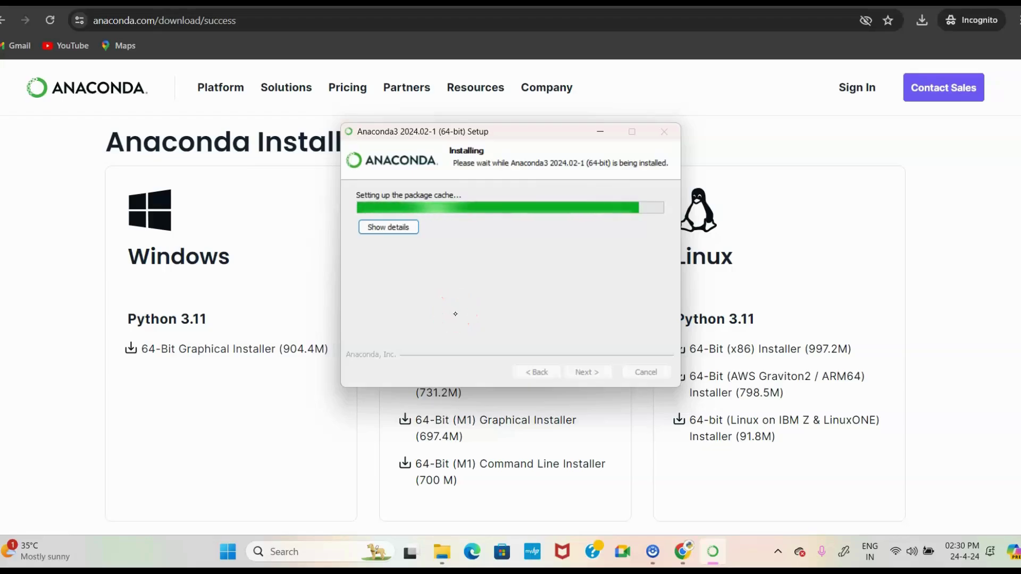
mouse_move(457, 314)
left_mouse_down()
mouse_move(469, 330)
mouse_move(477, 323)
left_mouse_up()
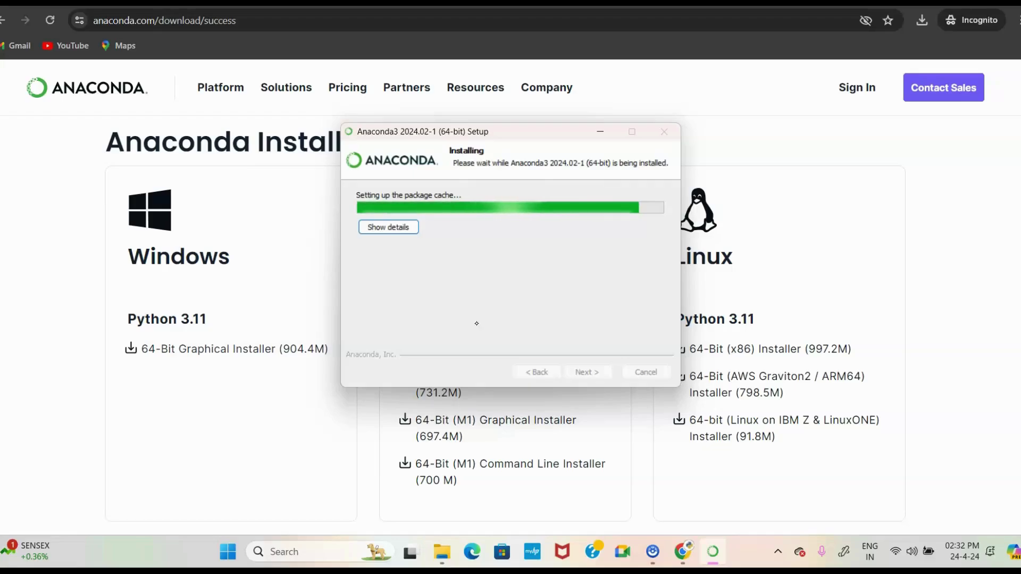
- Show the installation details and follow the extraction log until Installation Complete appears
left_click(392, 228)
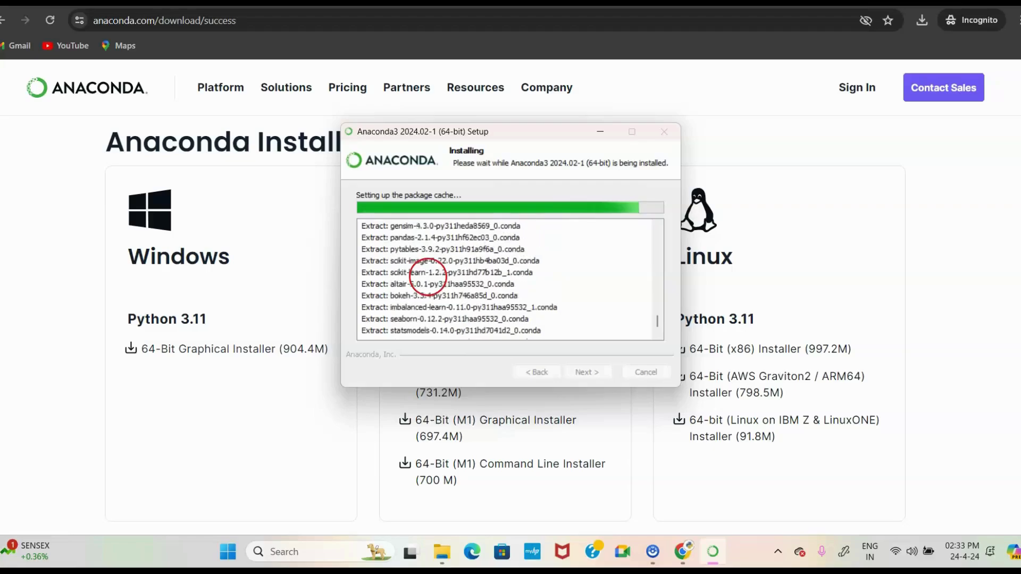
scroll(431, 280, "up", 1)
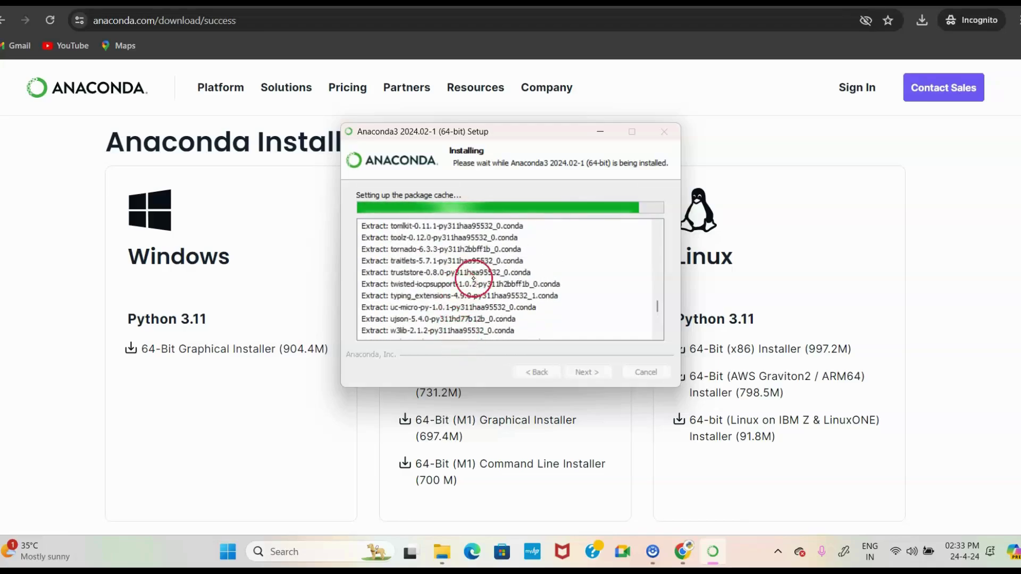
left_click_drag(658, 306, 658, 230)
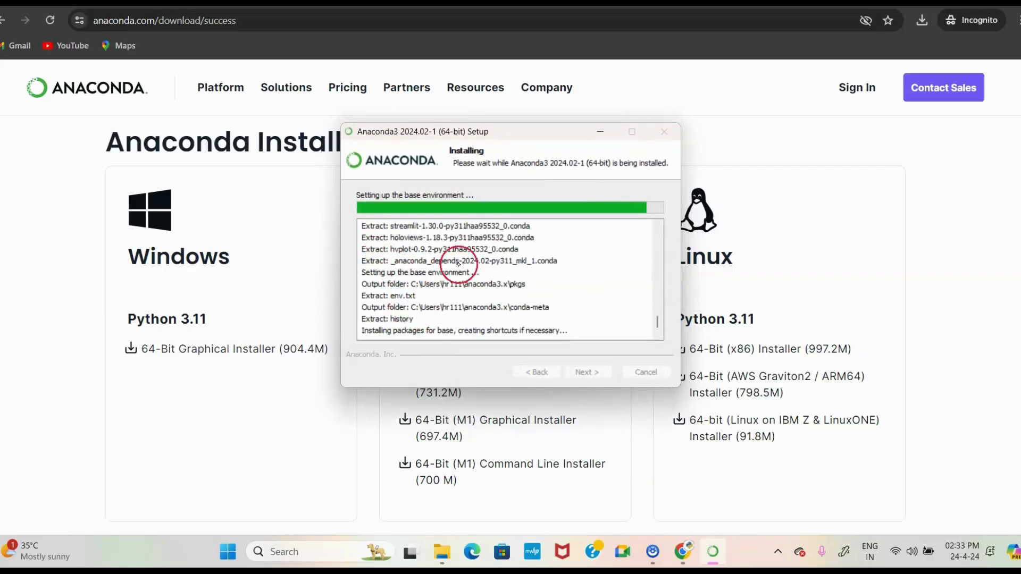
left_click_drag(658, 323, 645, 273)
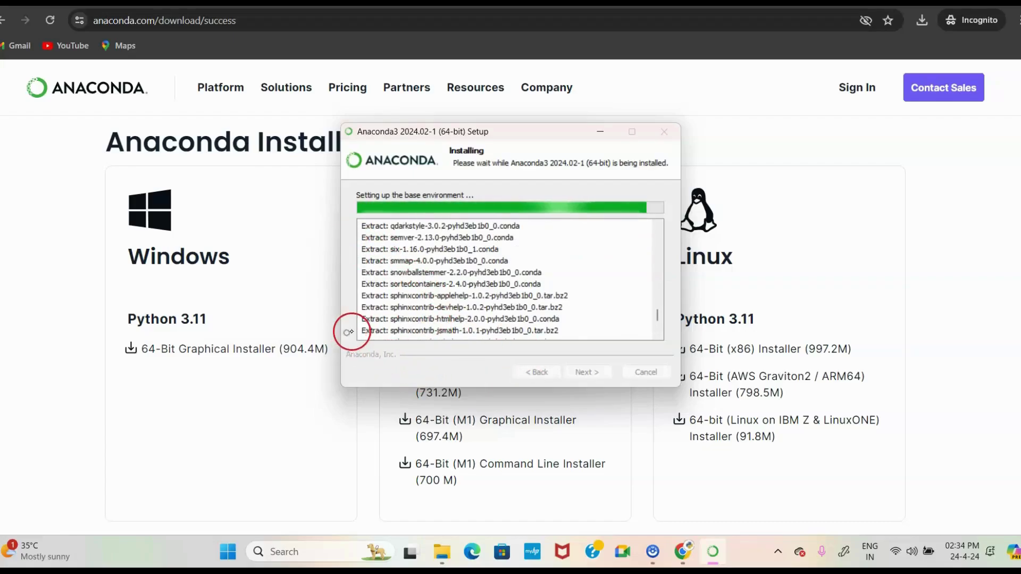
left_click(363, 309)
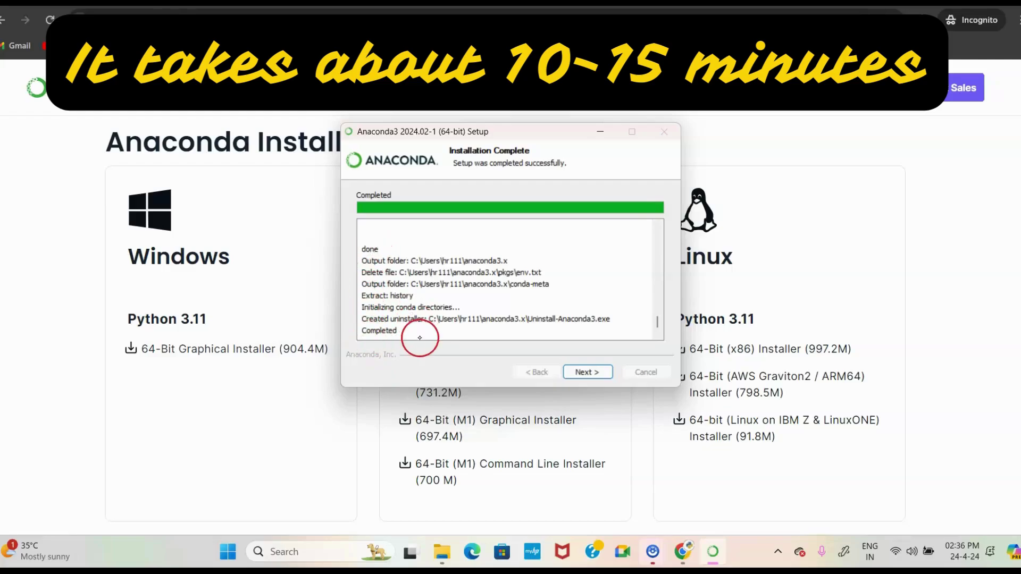
- Skip the cloud notebooks offer and finish setup with both launch options ticked
left_click(581, 372)
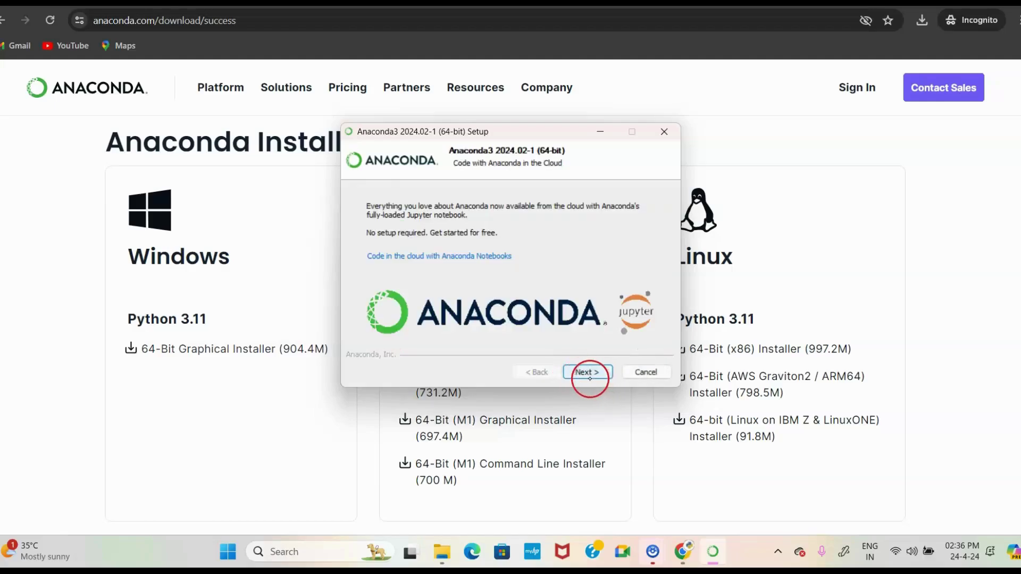
left_click(588, 374)
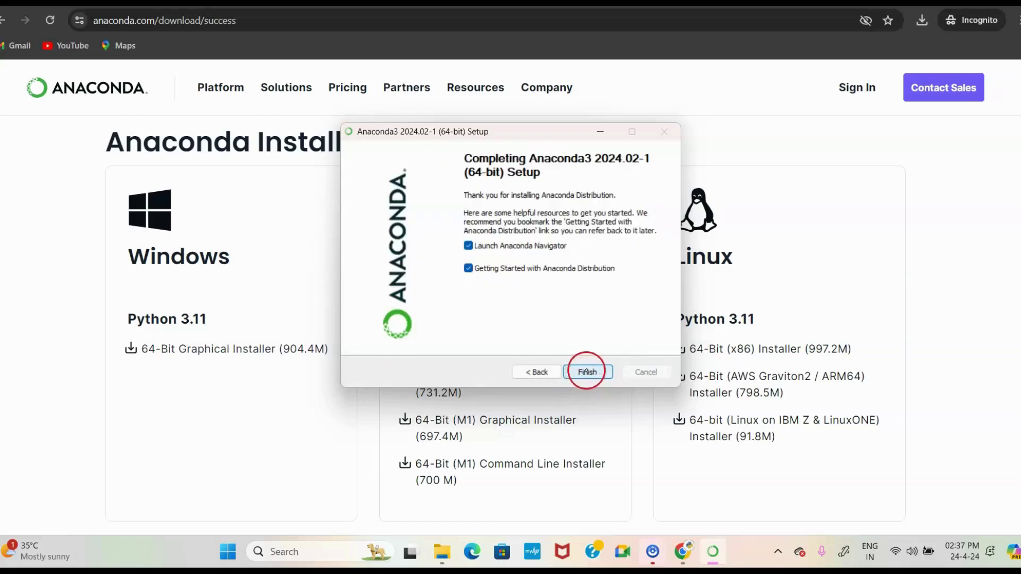
left_click(587, 372)
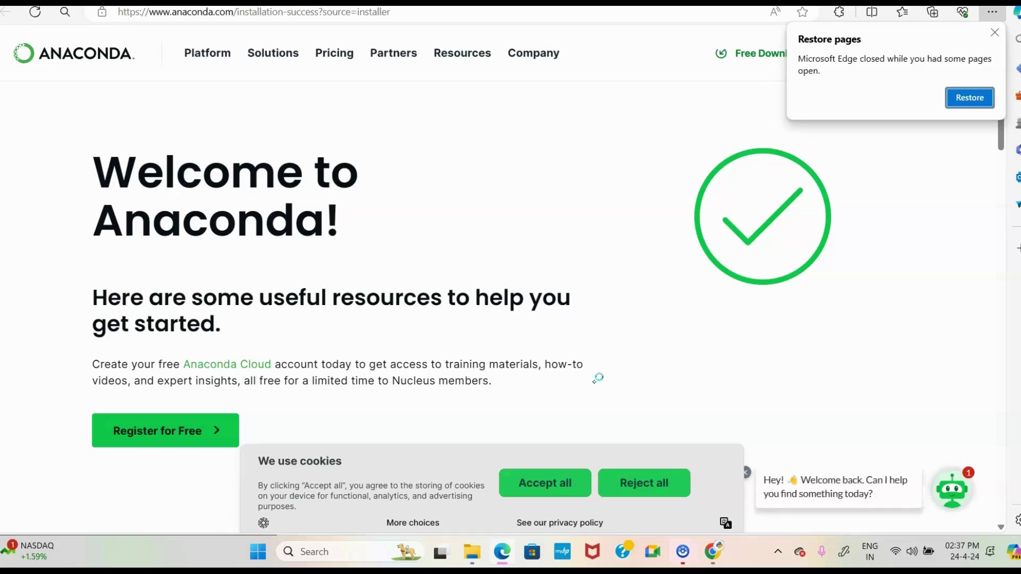
- Search Windows for 'jup' and launch the Jupyter Notebook app
left_click(321, 540)
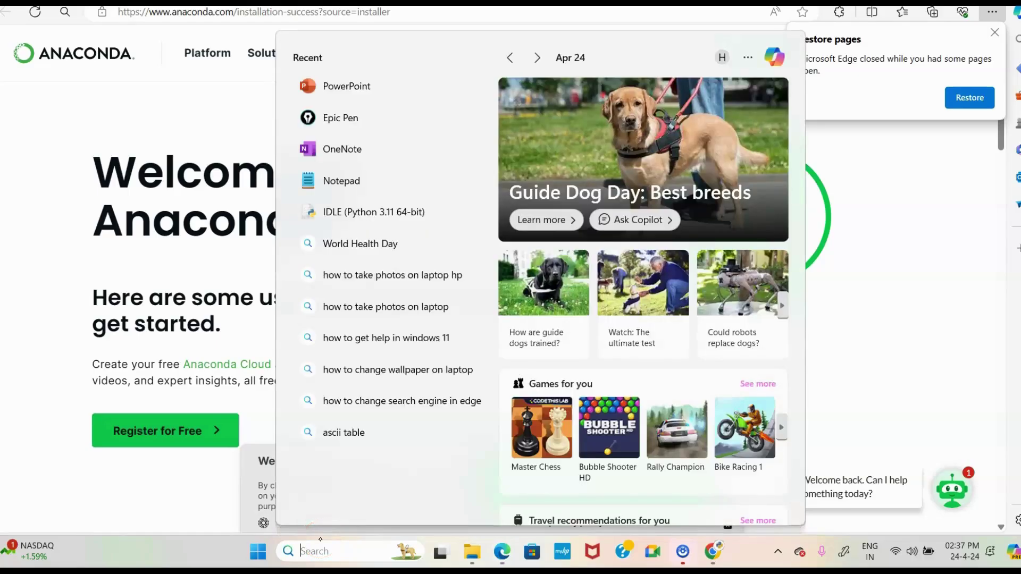
type("jupyter Notebook")
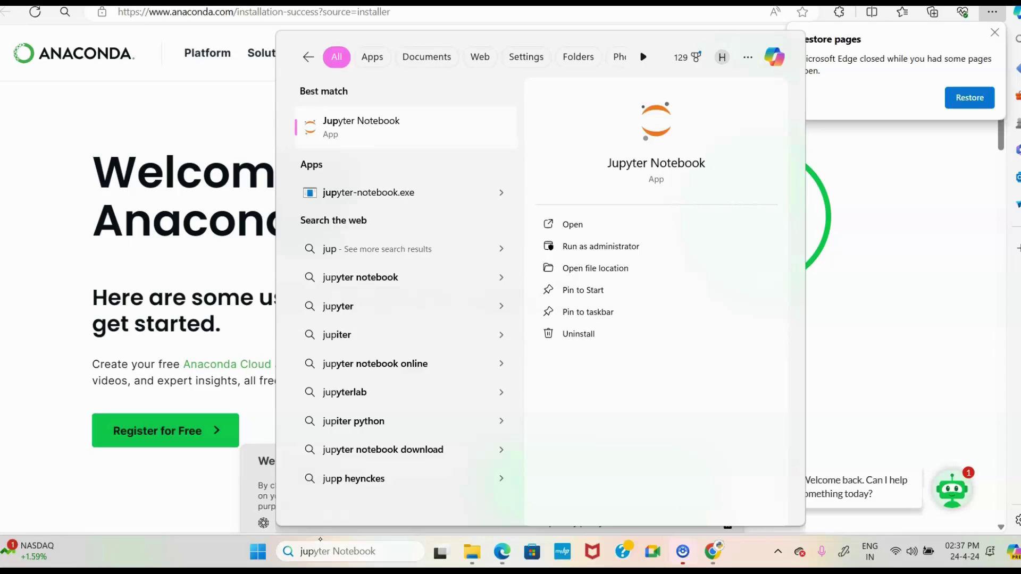
key("Return")
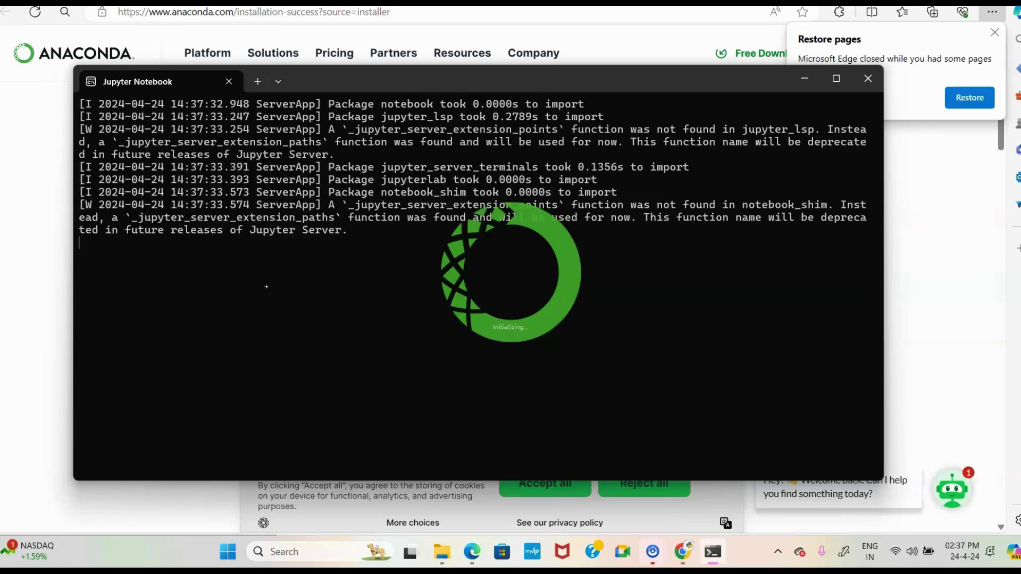
- Create a new blank notebook, Untitled2.ipynb, from the Jupyter file browser's New menu
left_click(460, 232)
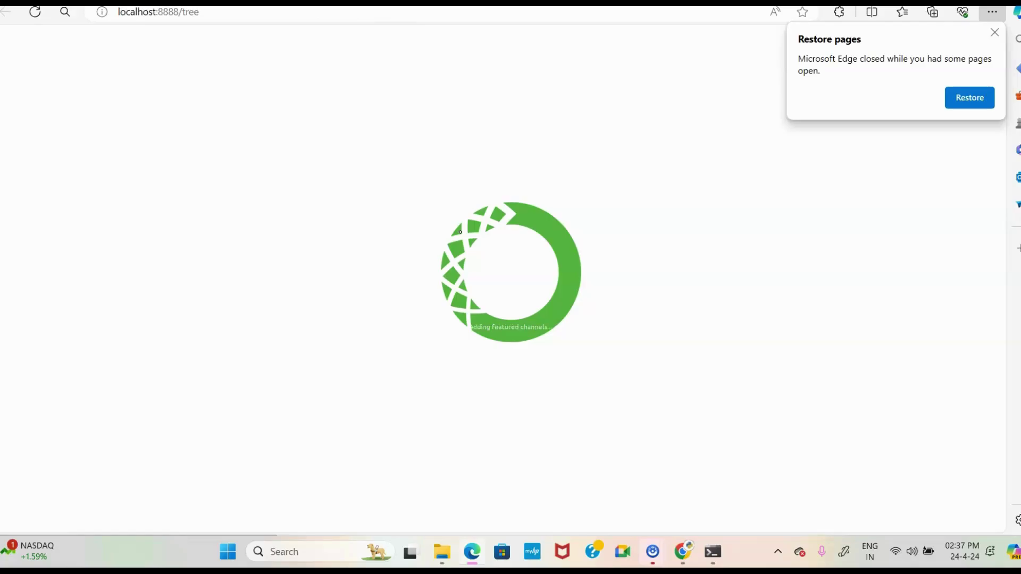
left_click(511, 204)
left_click(997, 34)
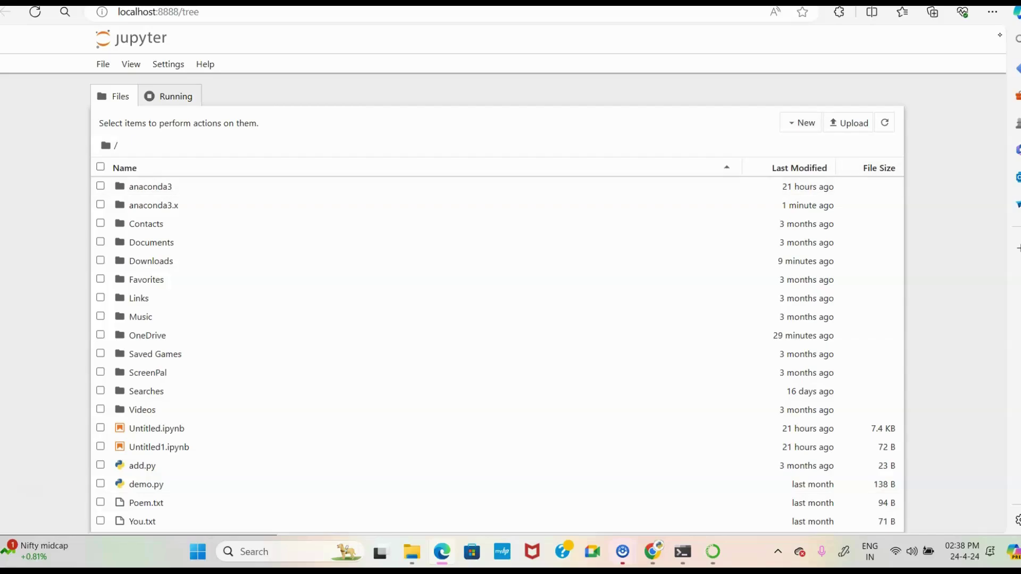
left_click(802, 123)
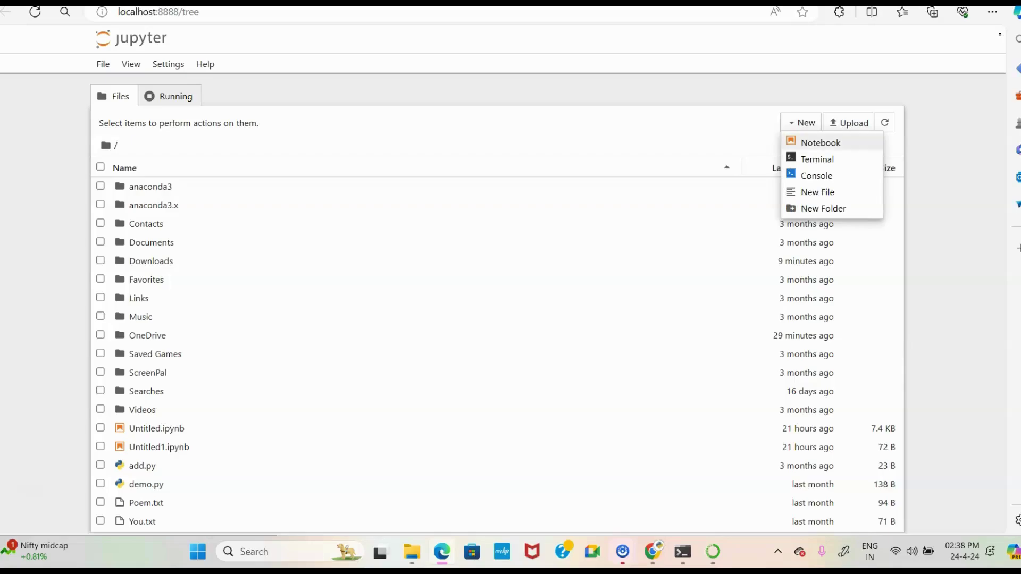
key("Return")
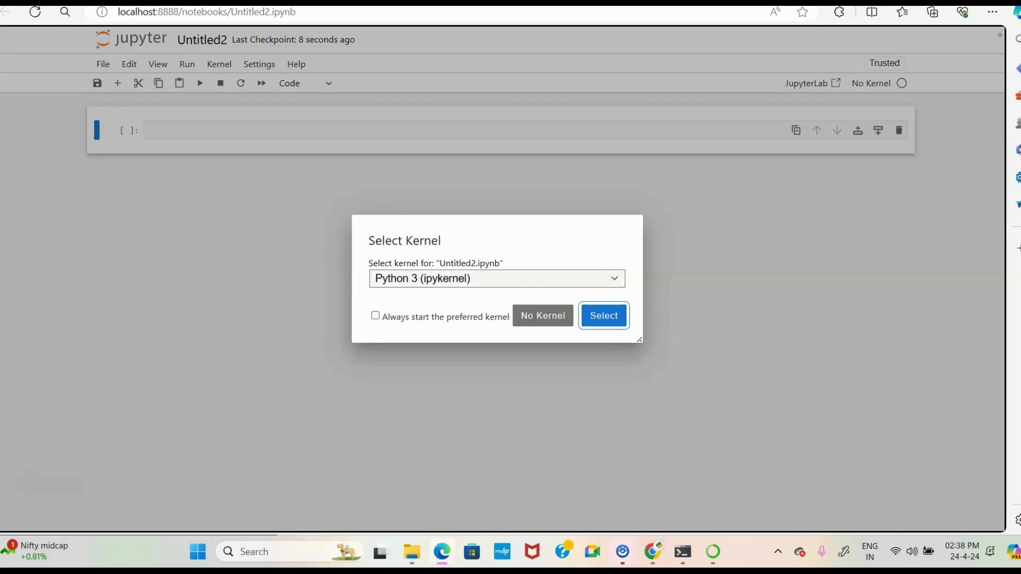
- Choose the Python 3 (ipykernel) kernel with 'Always start the preferred kernel' ticked
left_click(490, 279)
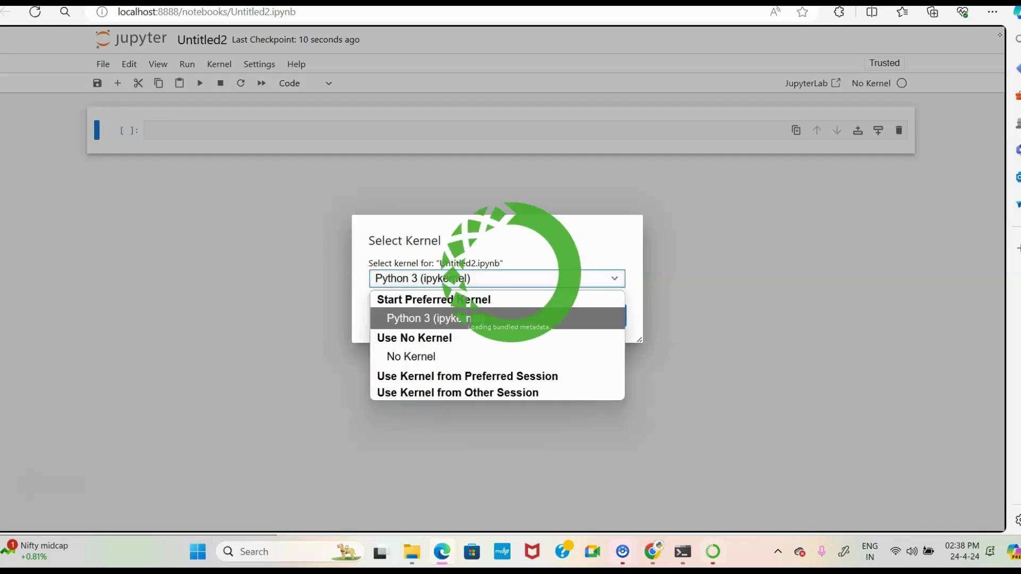
left_click(490, 280)
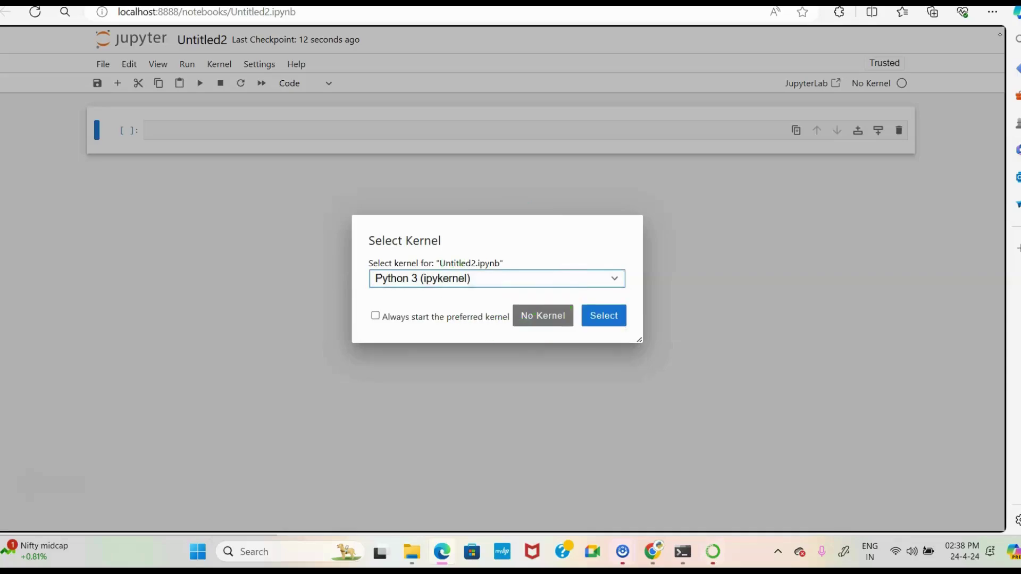
left_click(376, 316)
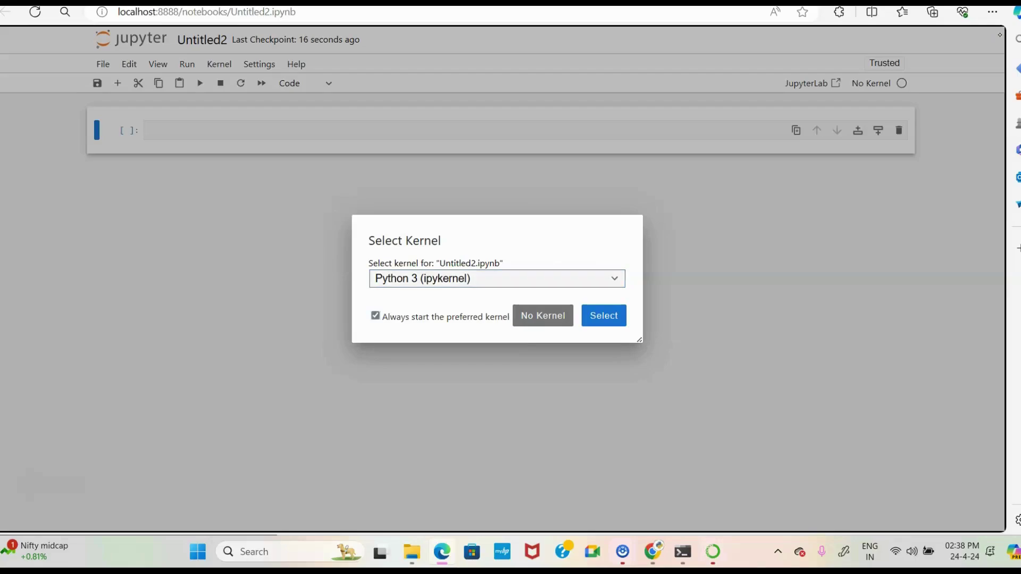
key("Return")
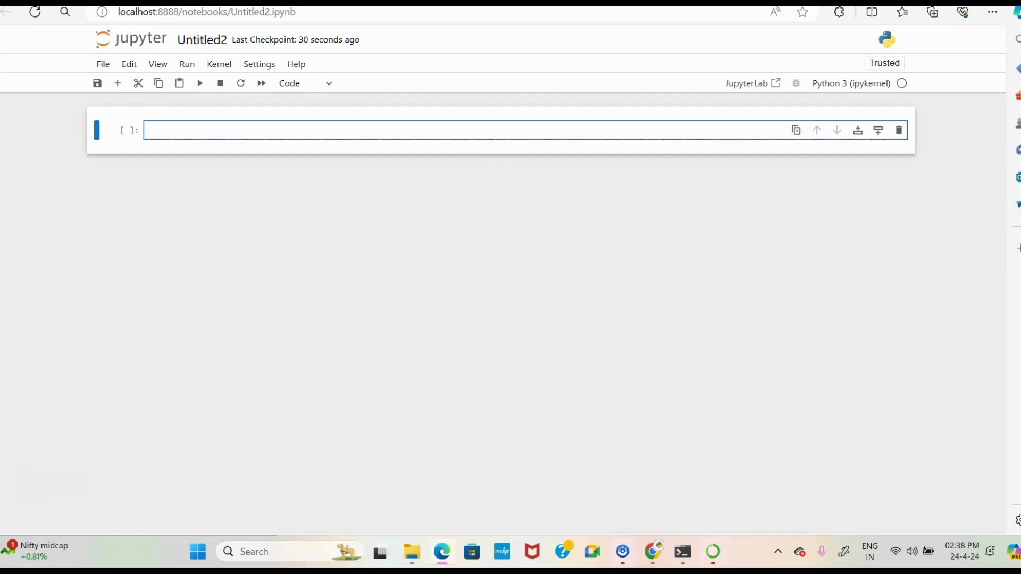
left_click(117, 83)
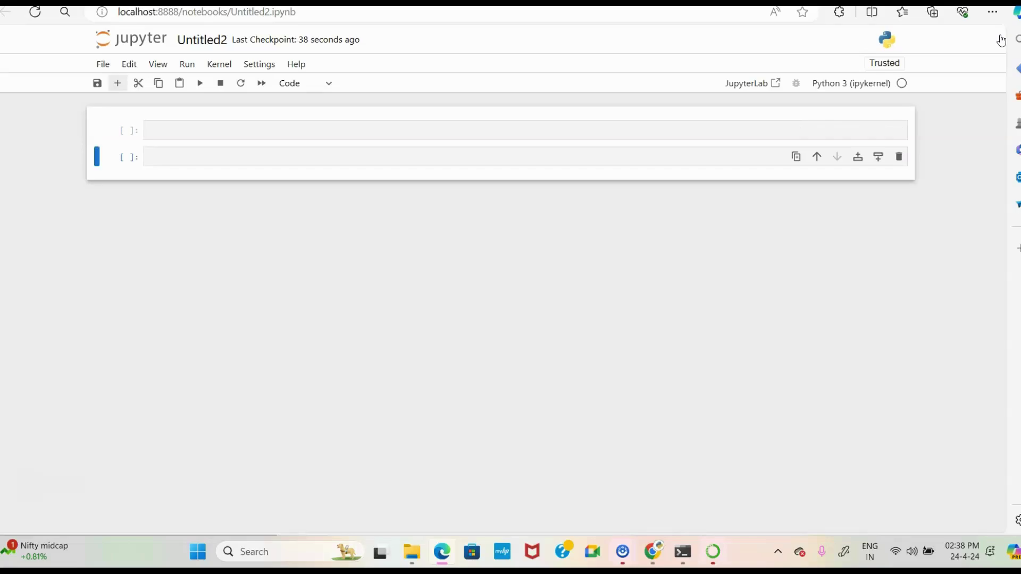
key("b")
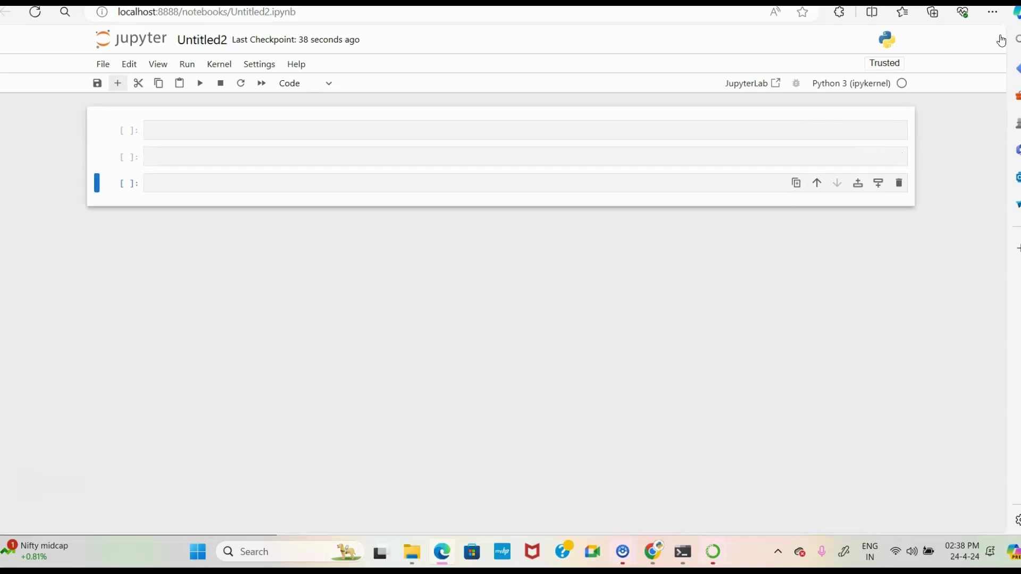
key("b")
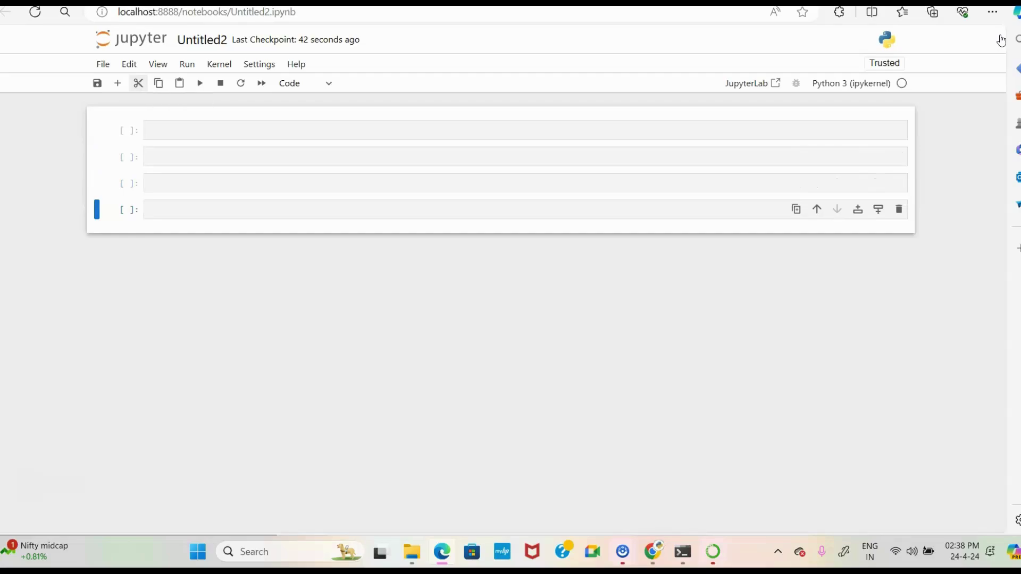
key("x")
key("x")
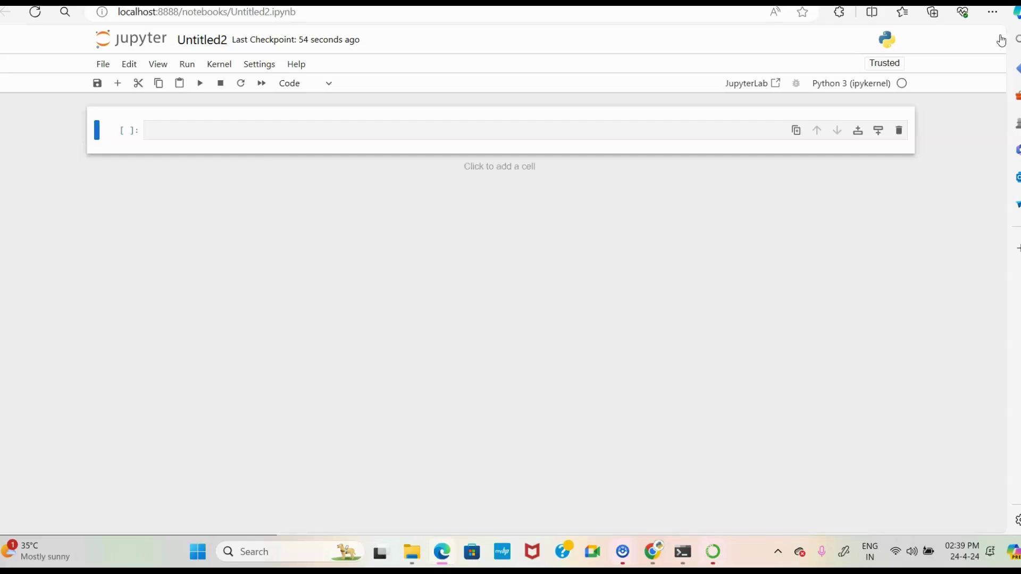
- Enter 3+4 in the empty code cell and run it with Run Selected Cell to output 7
left_click(148, 147)
type("3")
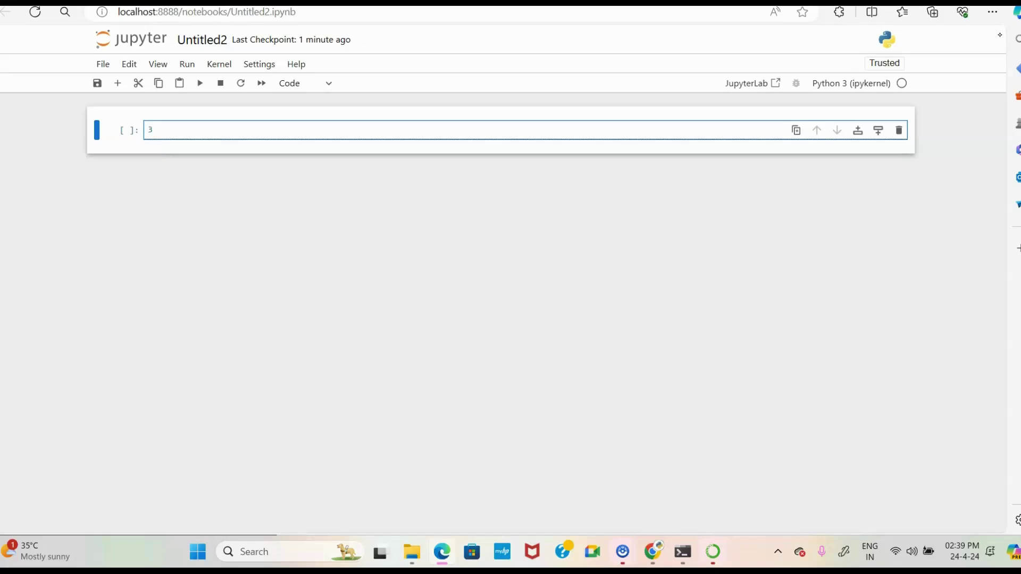
type("+4")
left_click(187, 64)
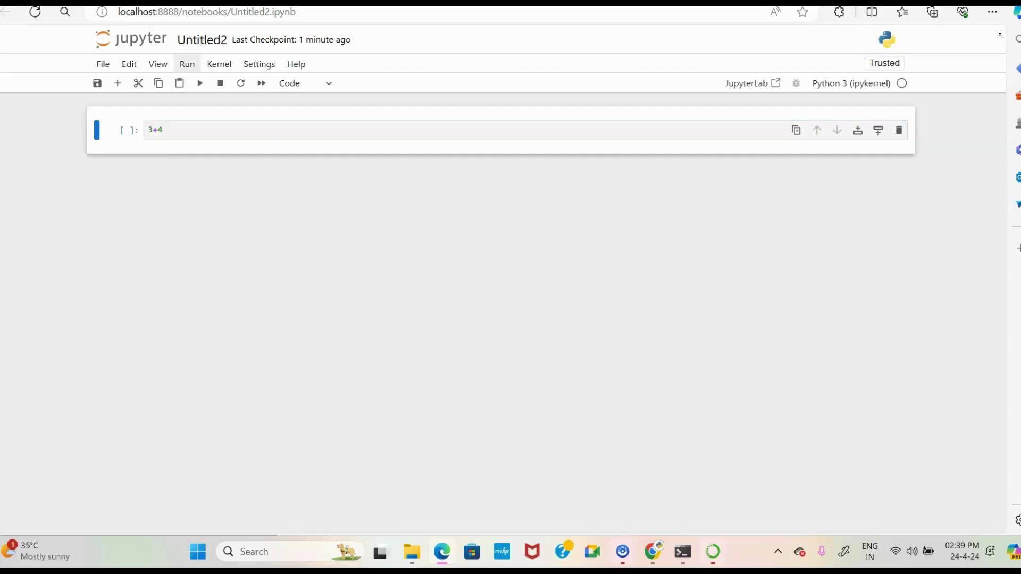
left_click(188, 64)
key("Down")
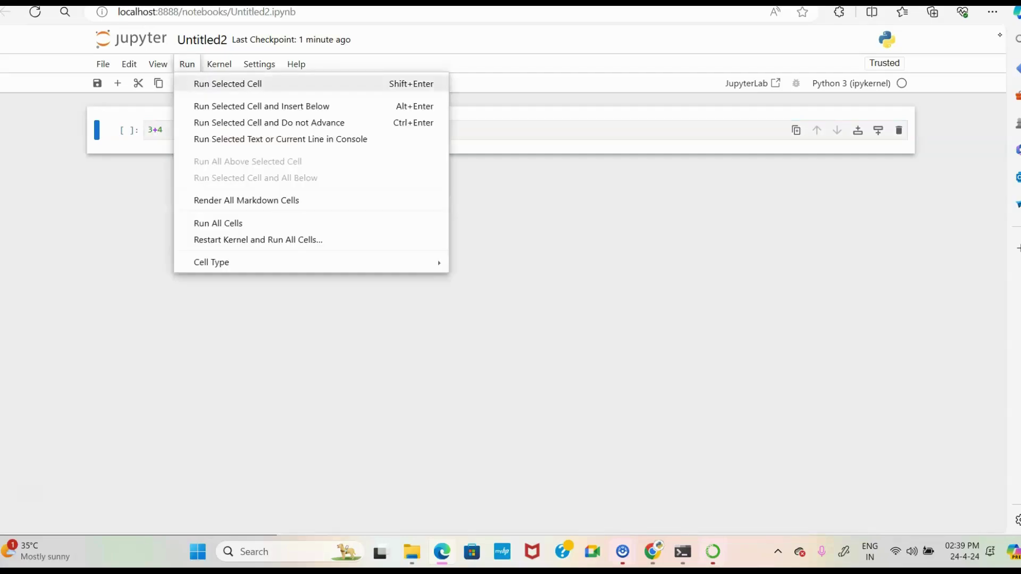
key("Return")
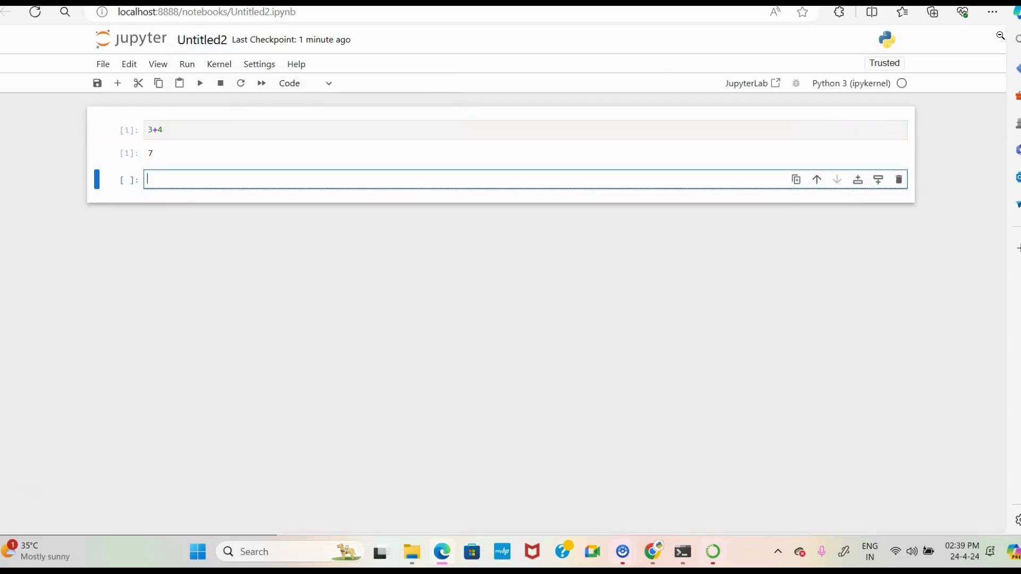
- Enter 6-3 in the next cell and run it to output 3
type("6")
type("_3")
key("BackSpace")
key("BackSpace")
type("-3")
key("shift+Return")
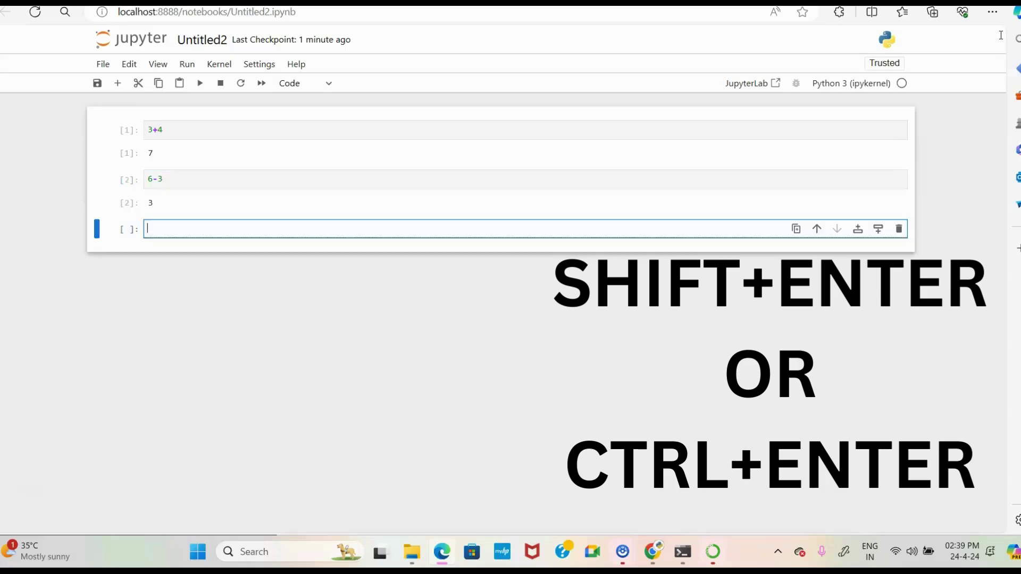
key("Escape")
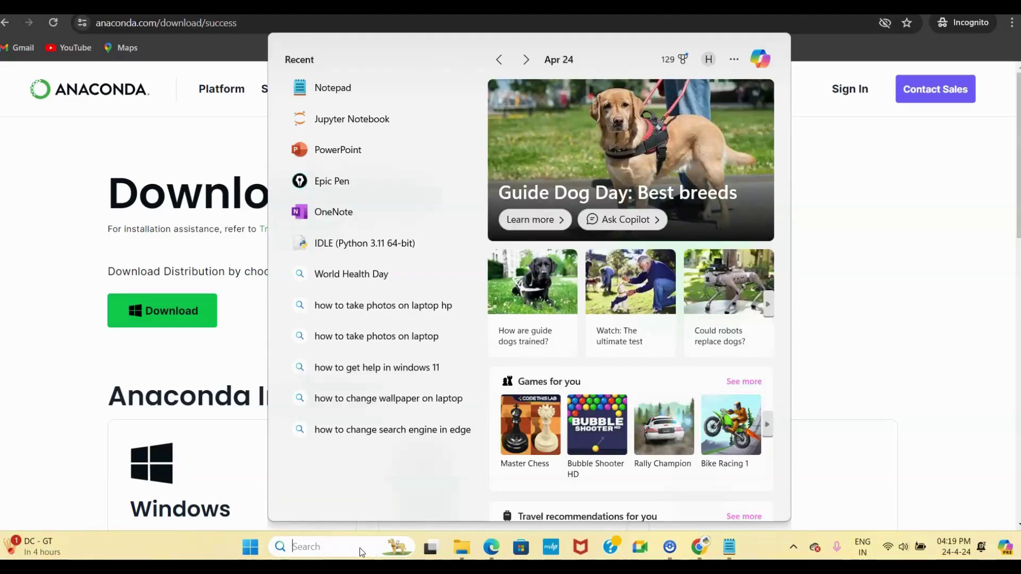
- Search Windows for 'anaconda' and launch the Anaconda Navigator best match
type("anaconda")
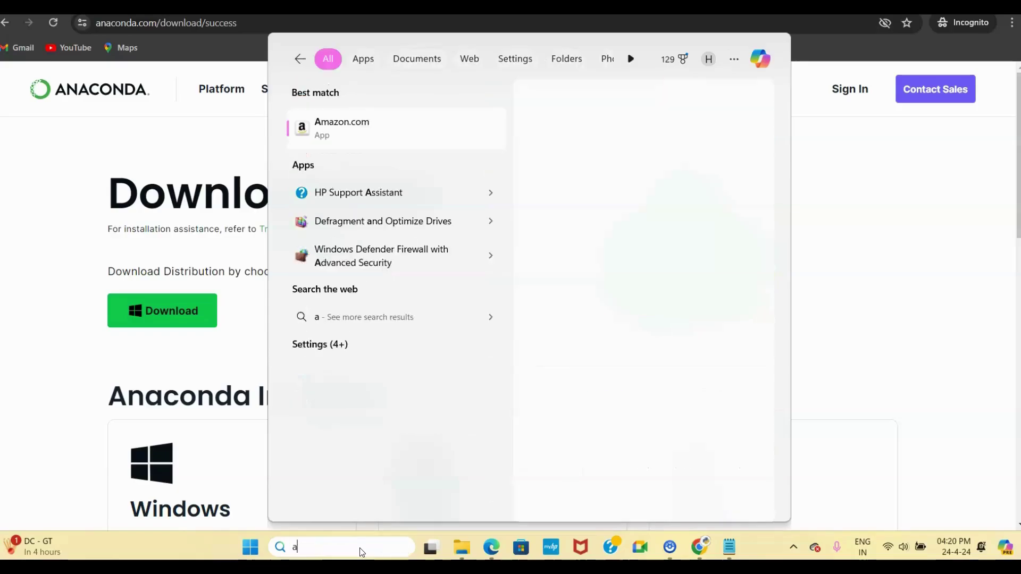
left_click(373, 483)
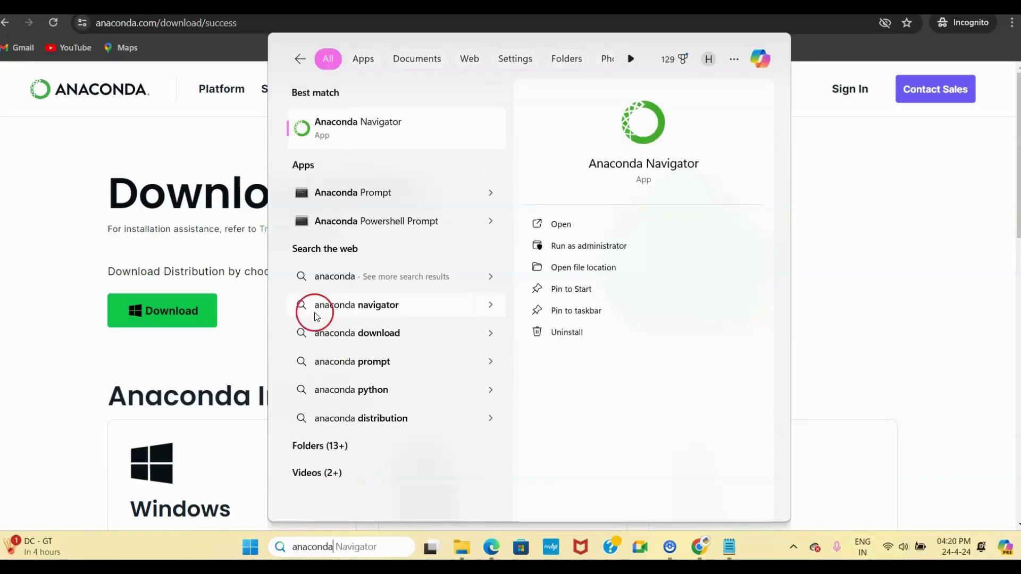
left_click(351, 127)
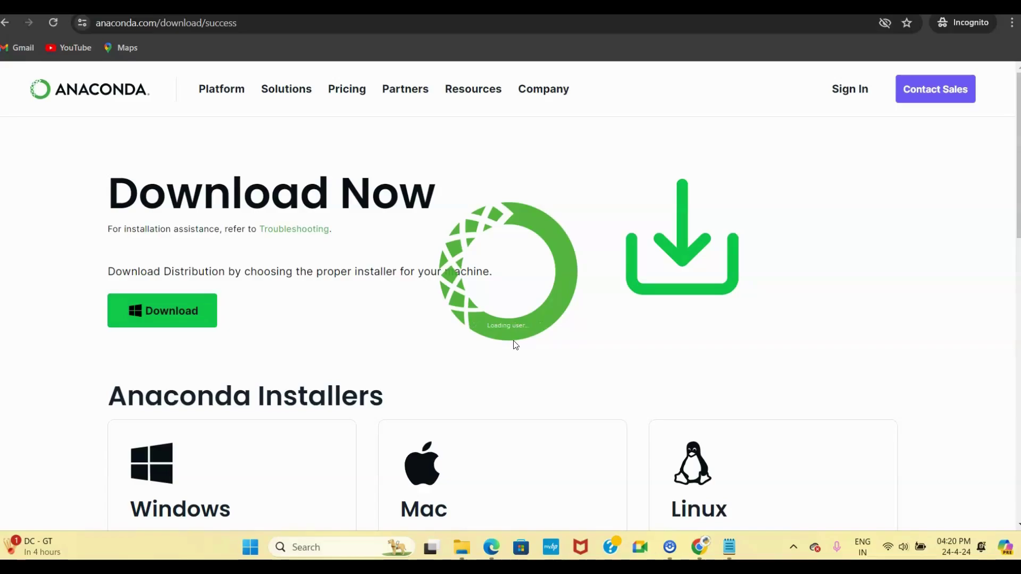
- Postpone the Navigator update with 'No, remind me later' and scroll through the Home application tiles
left_click(534, 309)
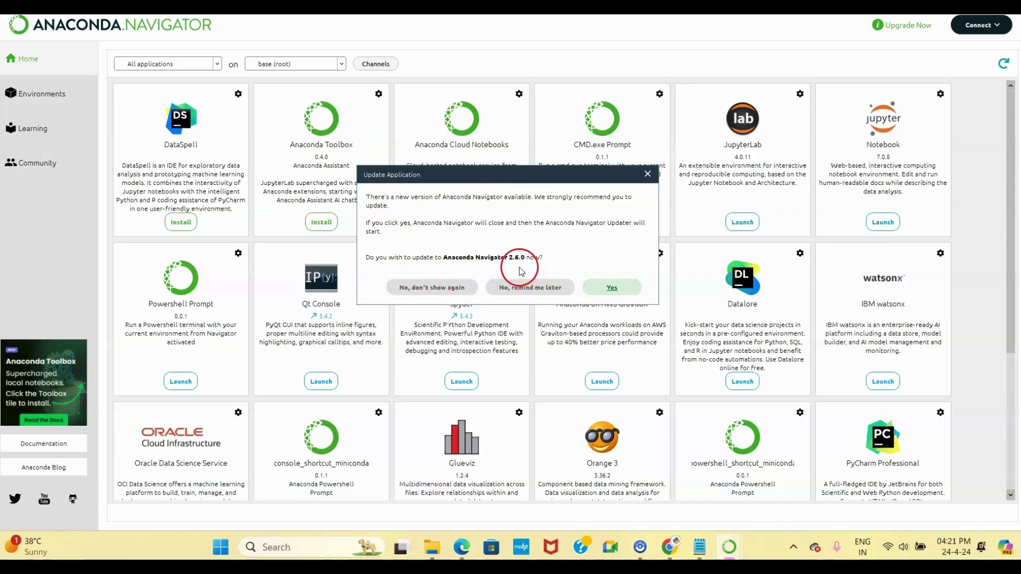
left_click(530, 288)
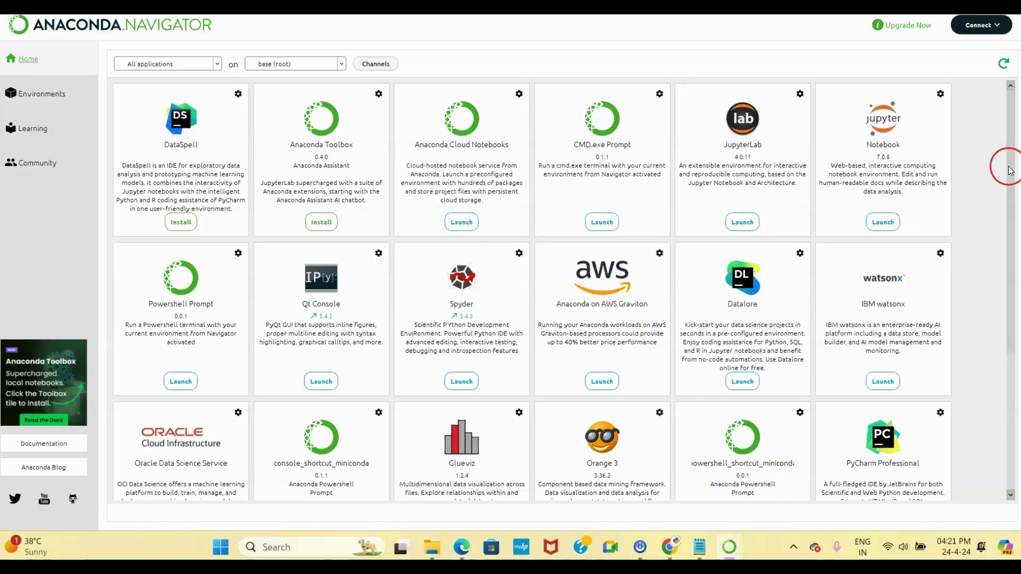
left_click_drag(1009, 170, 1010, 205)
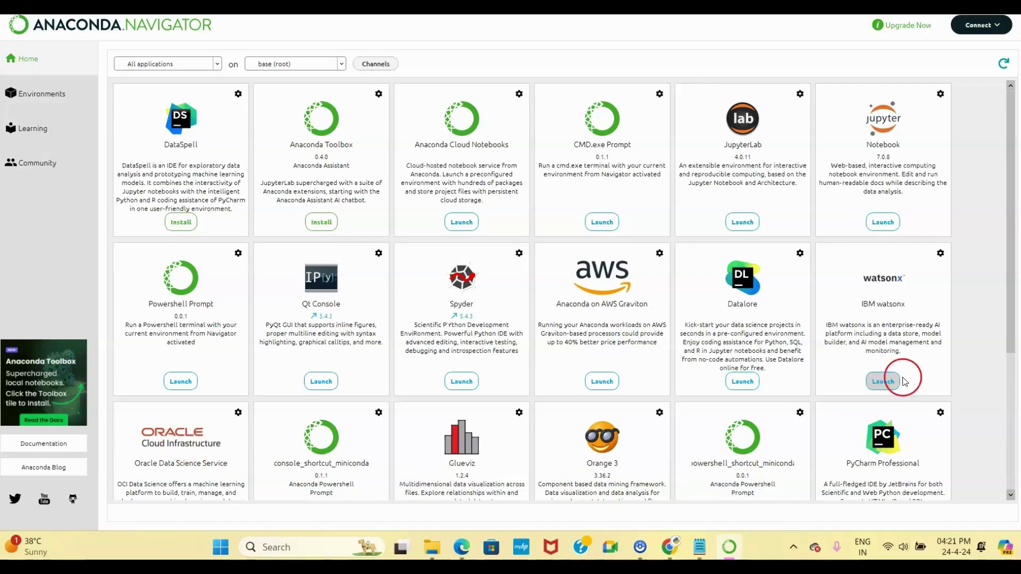
mouse_move(1005, 287)
left_mouse_down()
mouse_move(1014, 385)
mouse_move(1017, 274)
left_mouse_up()
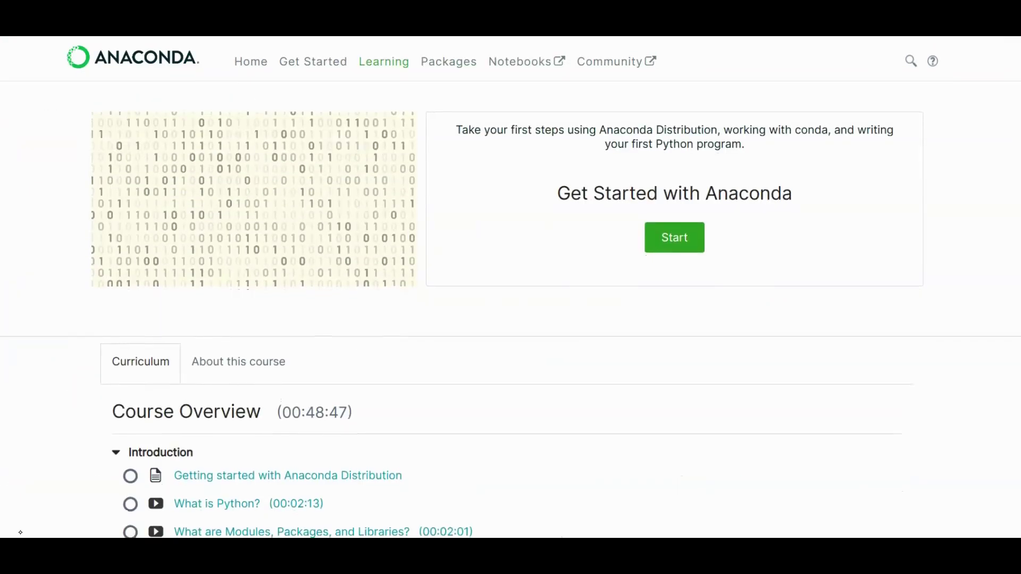
scroll(20, 532, "down", 1)
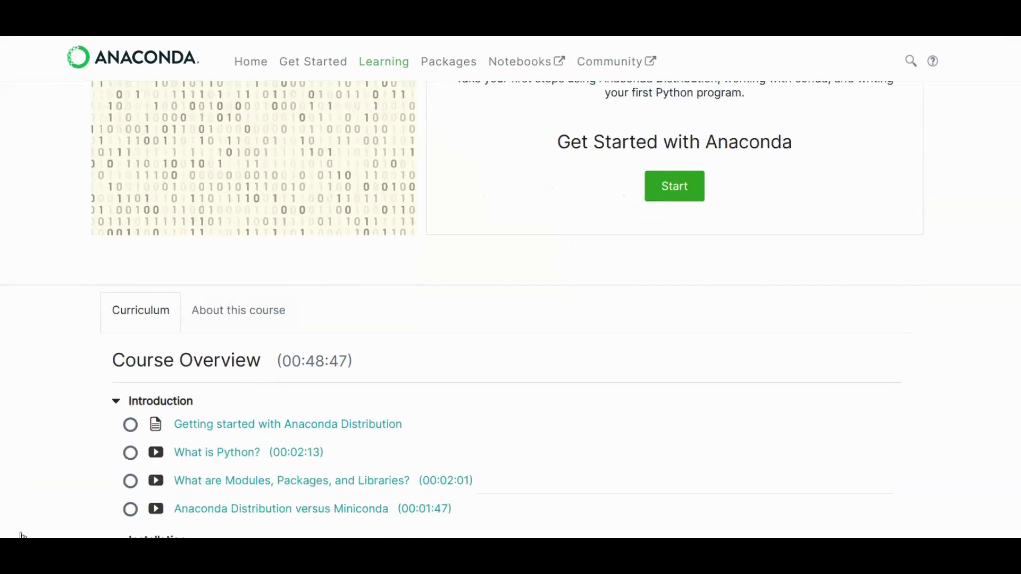
scroll(21, 535, "down", 2)
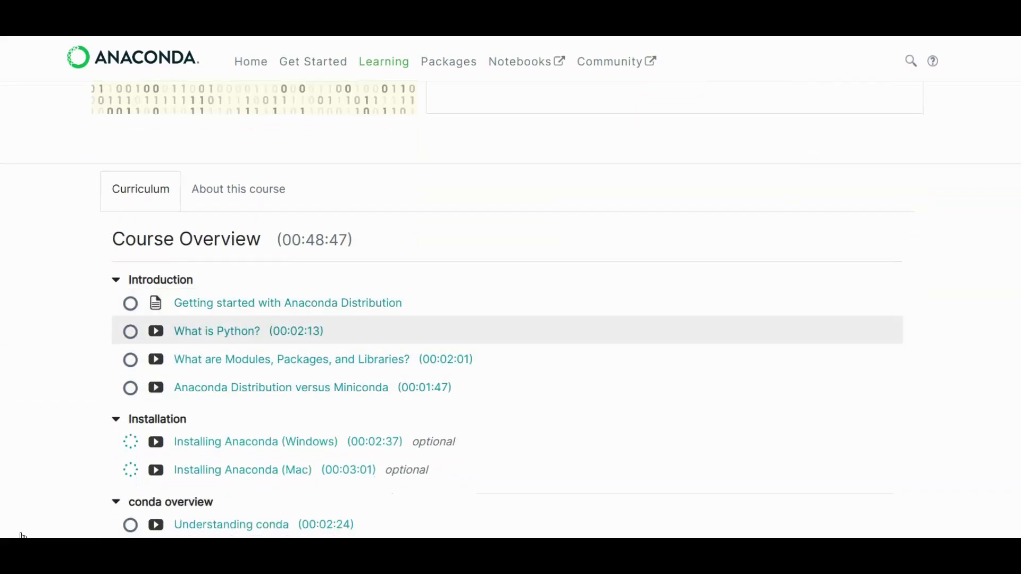
scroll(20, 532, "down", 2)
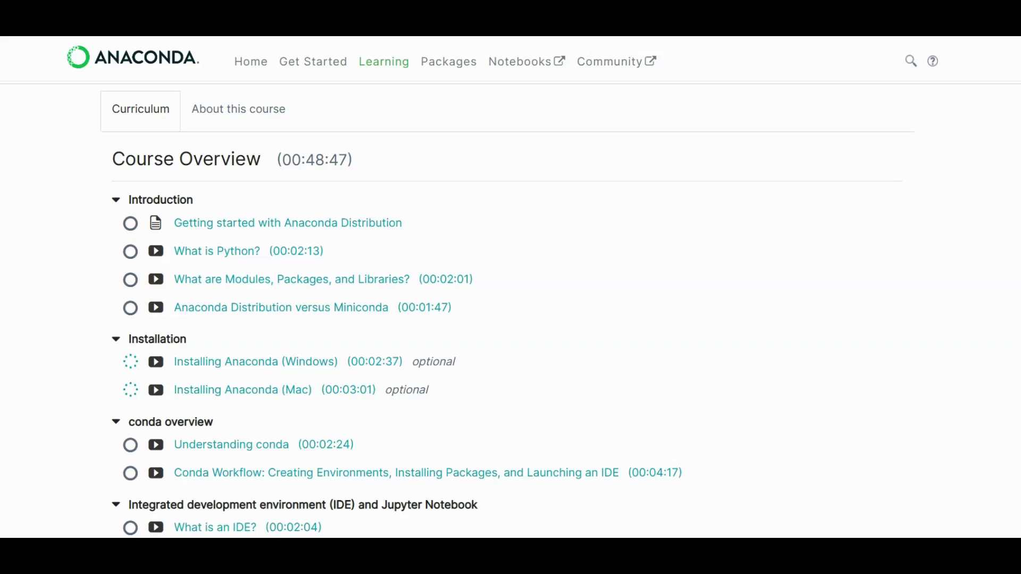
scroll(511, 310, "down", 2)
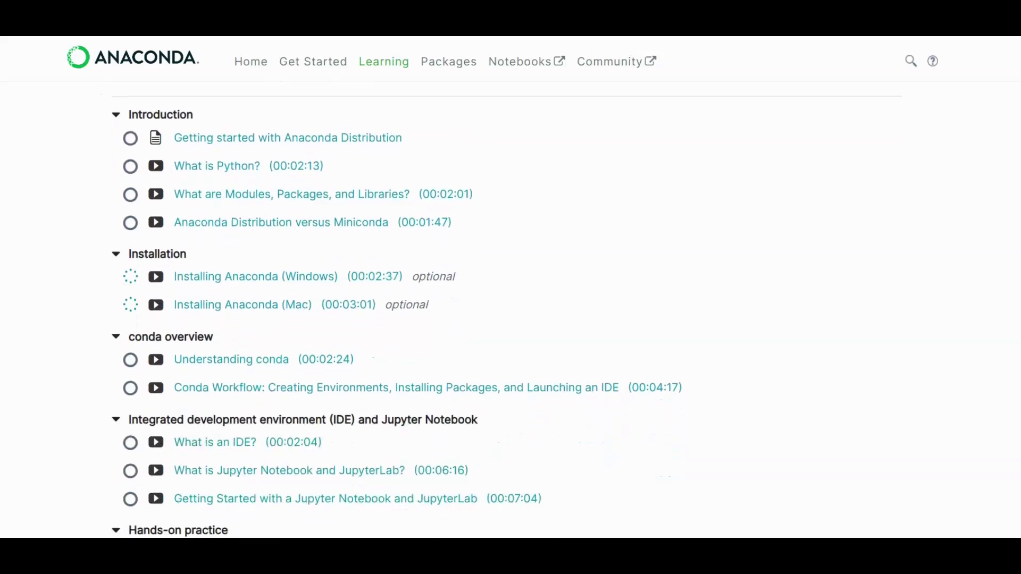
scroll(511, 310, "down", 1)
scroll(511, 287, "down", 2)
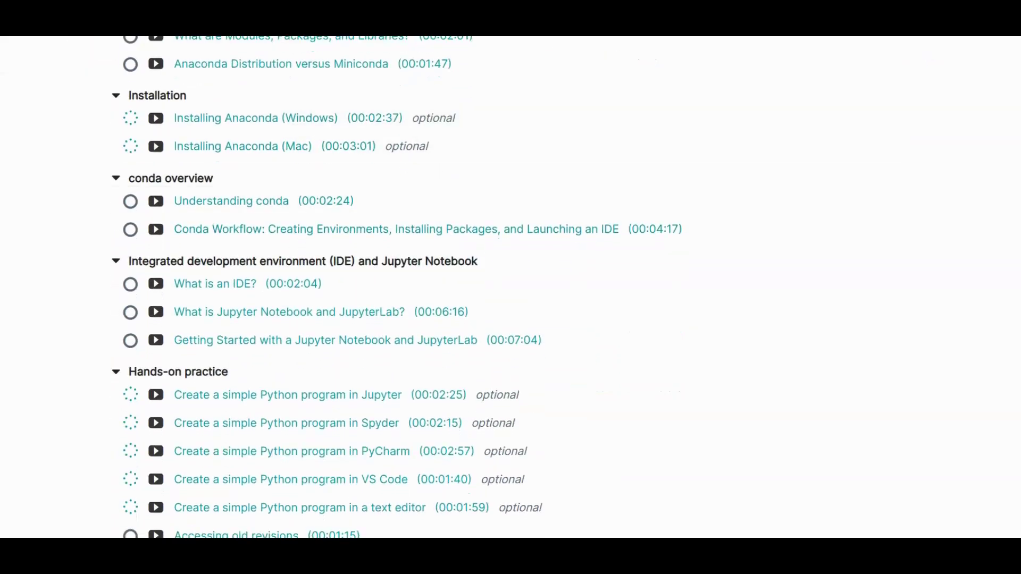
scroll(510, 287, "down", 1)
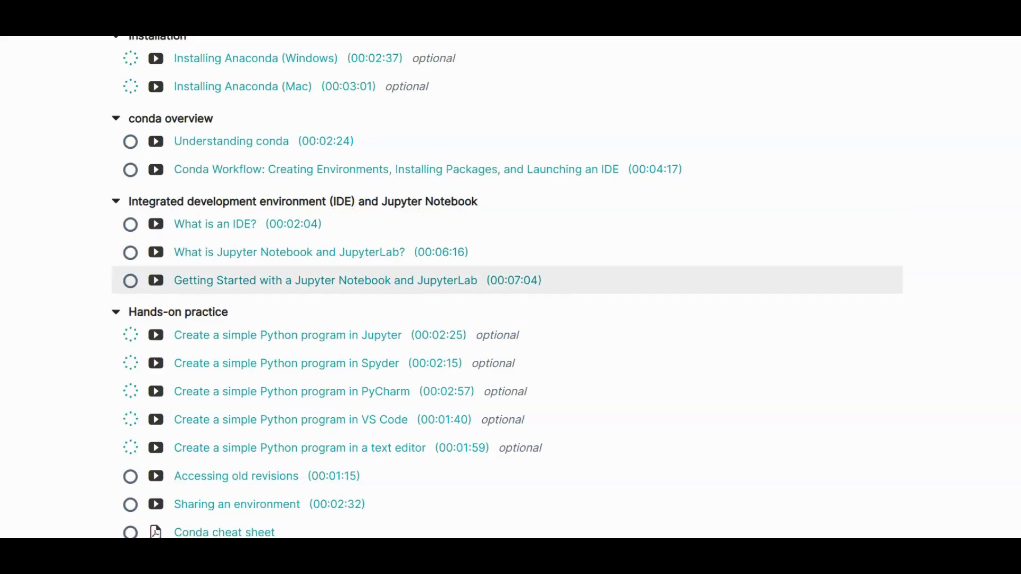
scroll(511, 251, "down", 2)
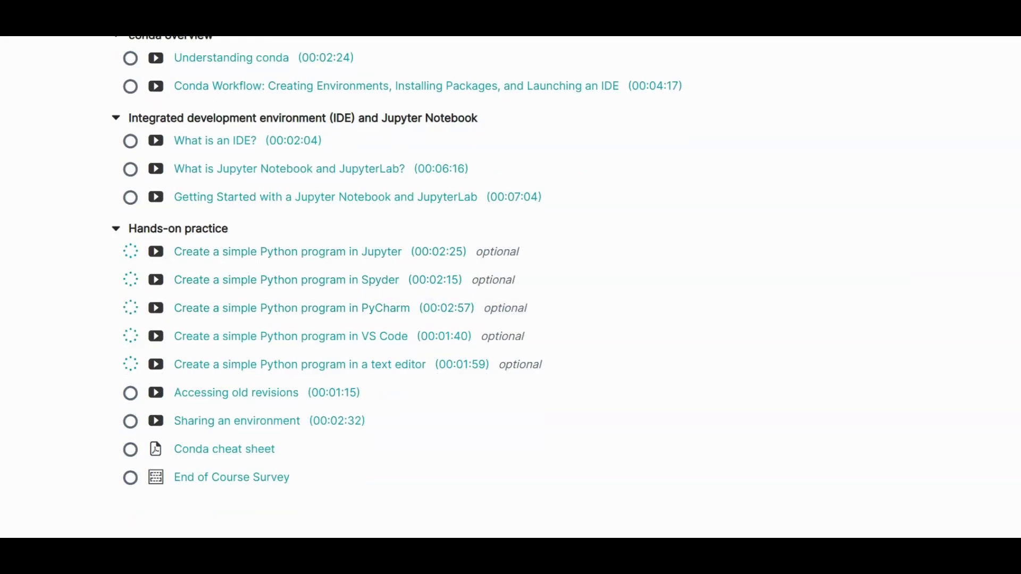
scroll(511, 287, "up", 10)
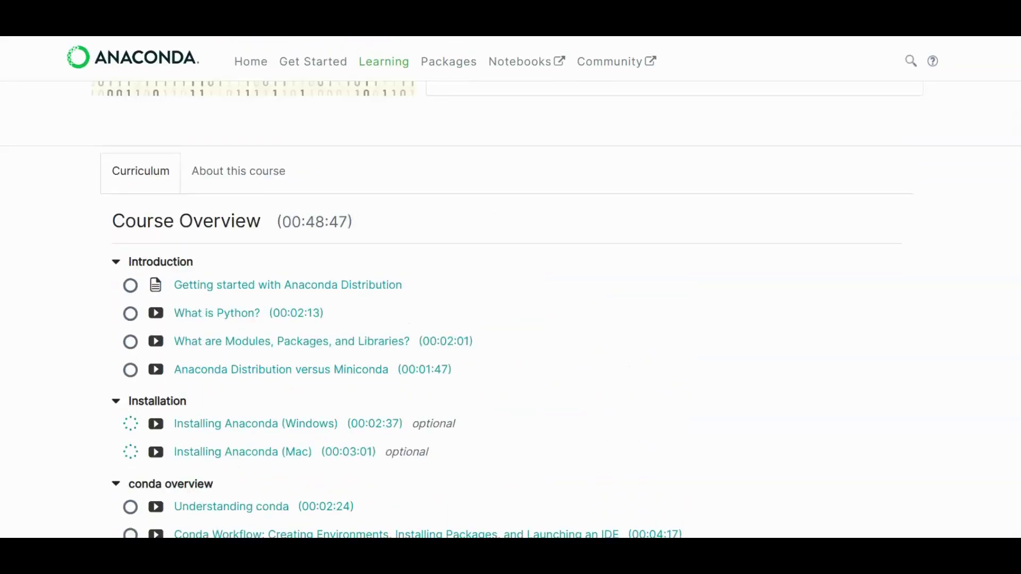
scroll(511, 308, "up", 2)
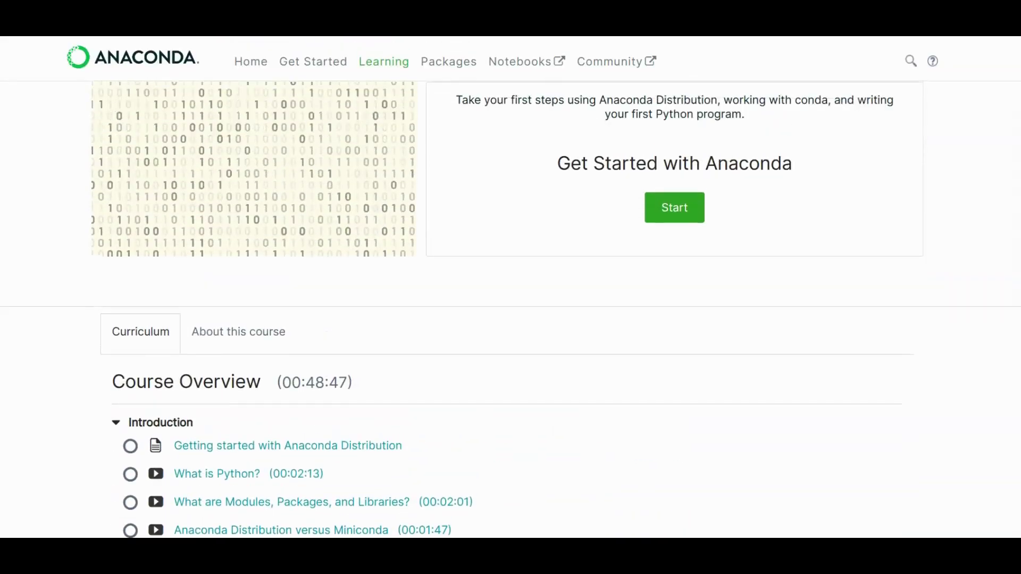
scroll(510, 308, "up", 2)
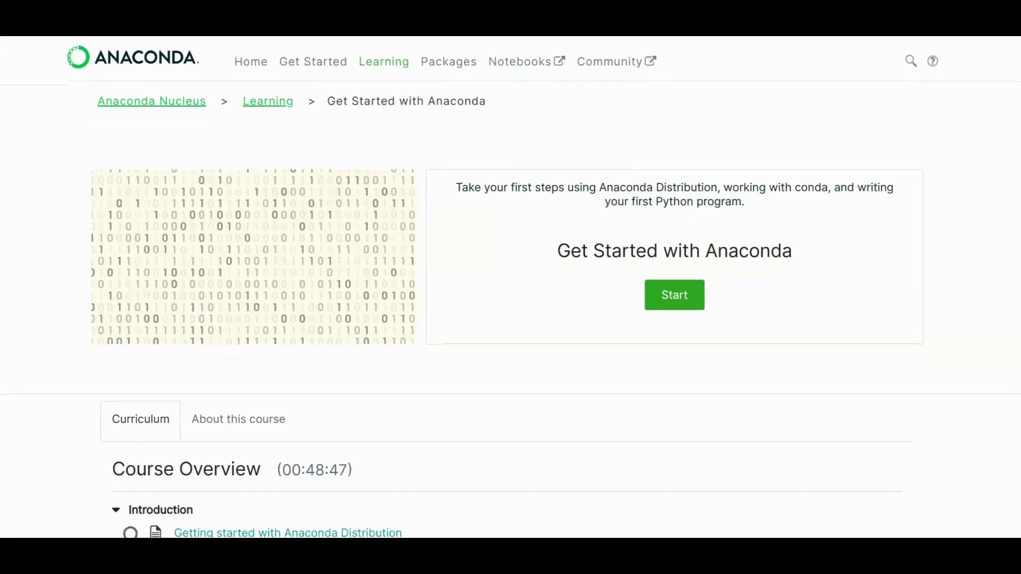